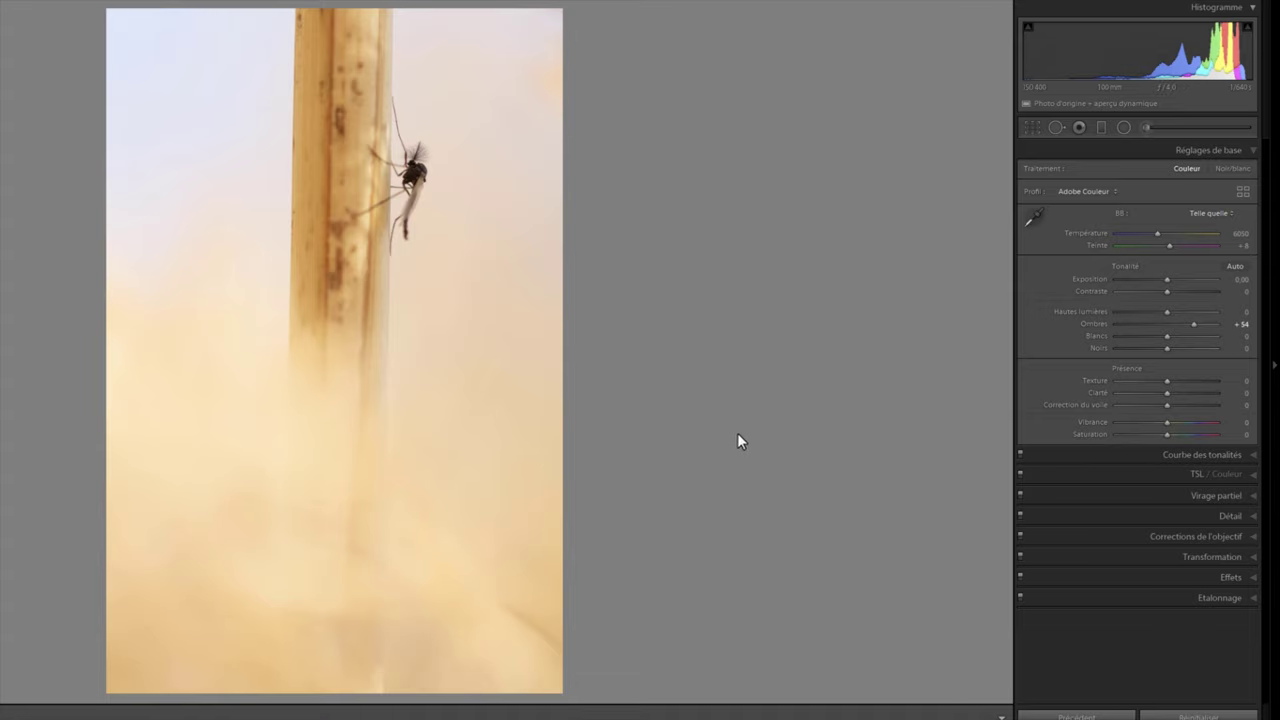
Step: Reset Shadows and raise it to +94; try Highlights at -84, then reset it to 0
double_click(1089, 323)
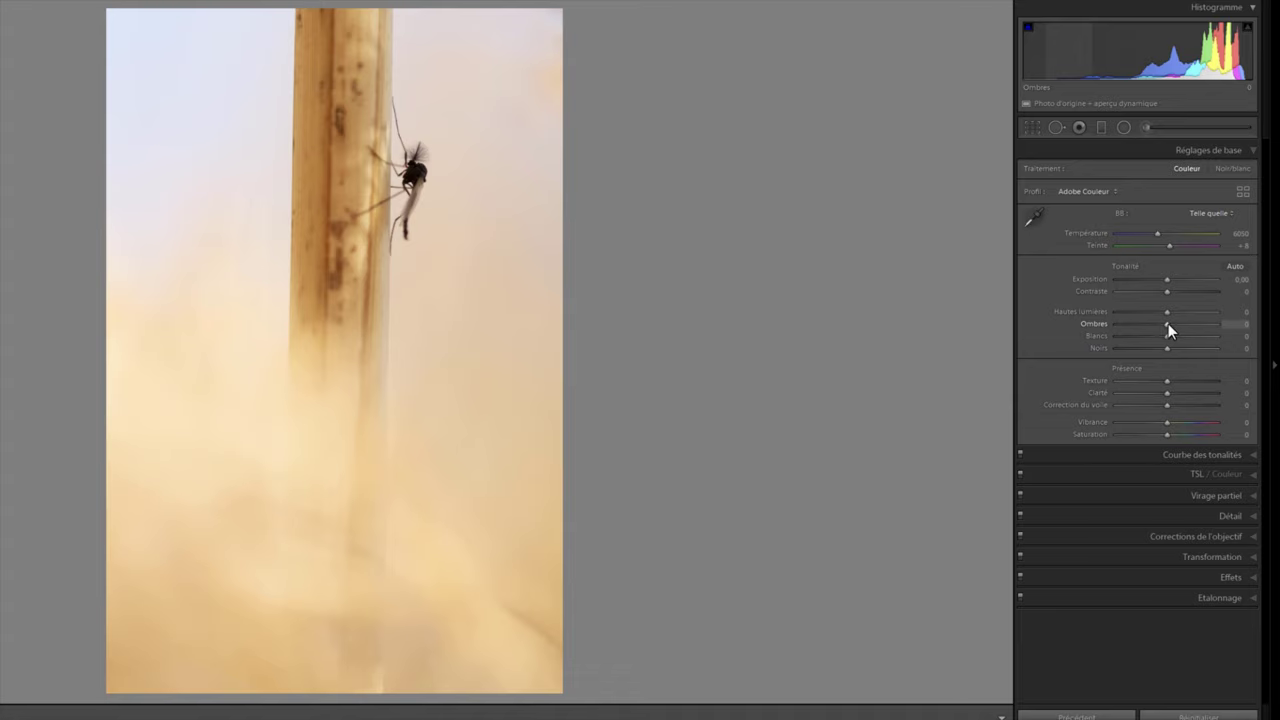
drag(1168, 324, 1215, 326)
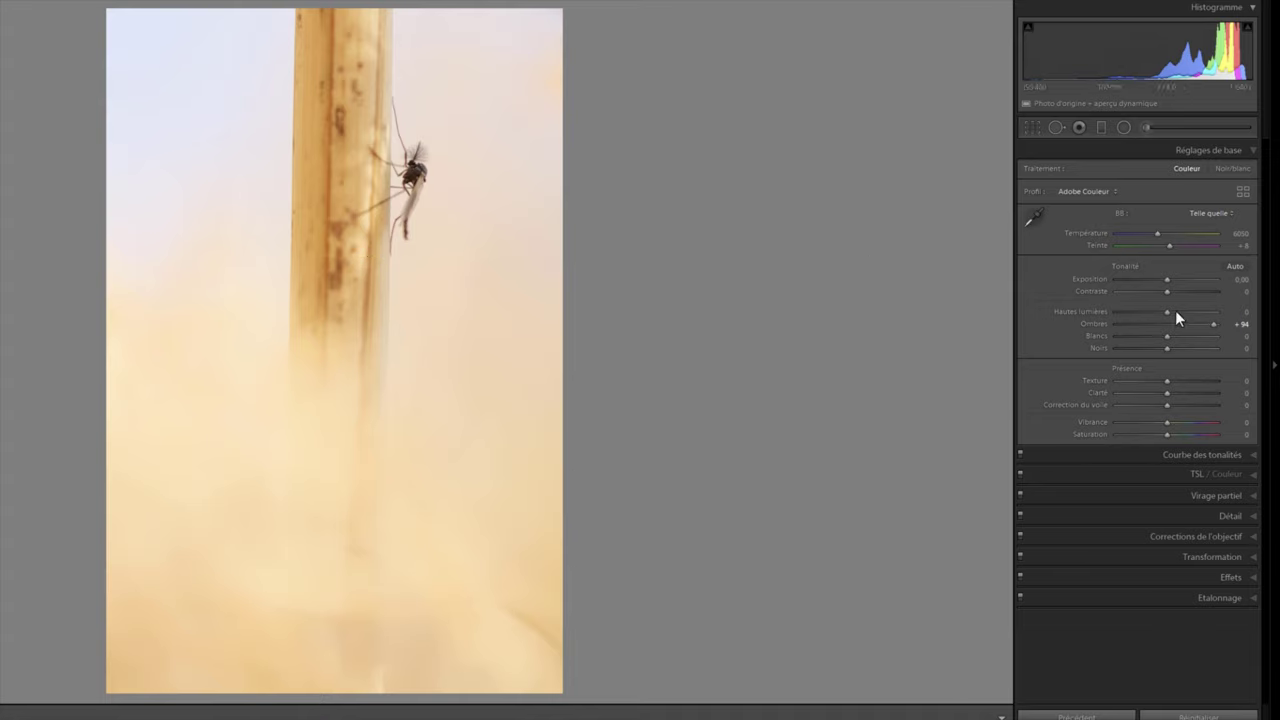
drag(1164, 309, 1132, 308)
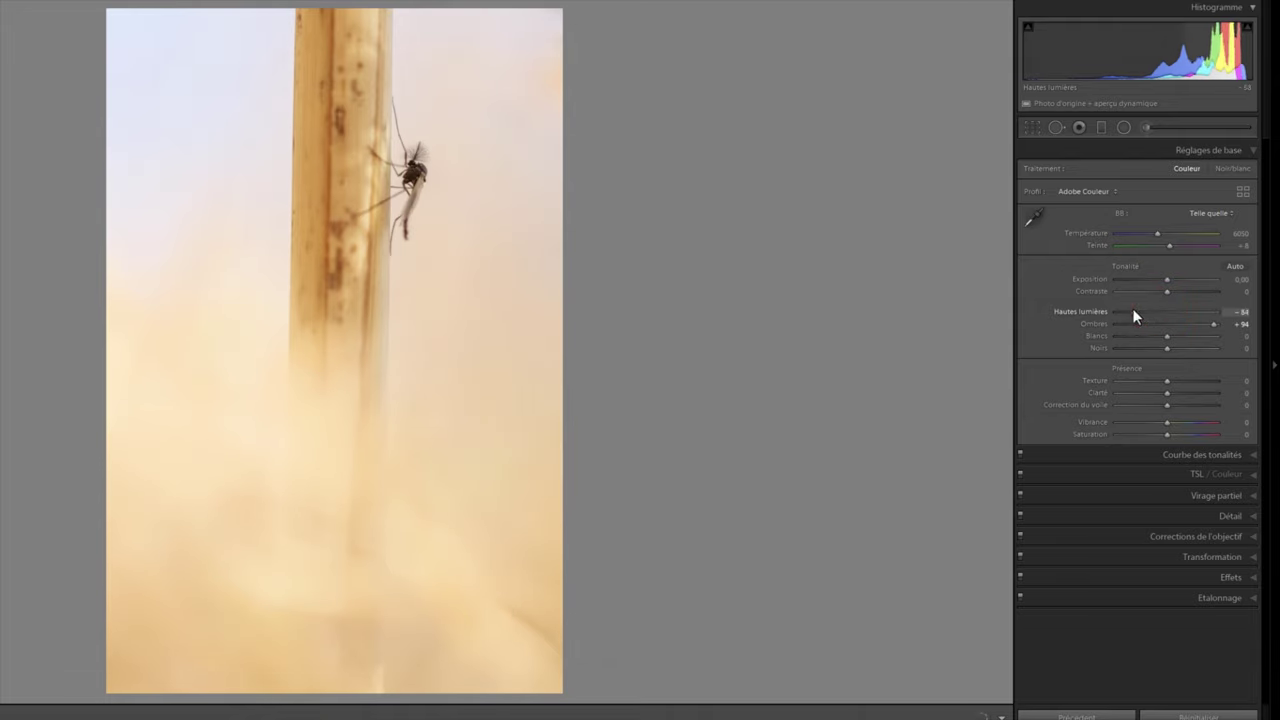
double_click(1083, 312)
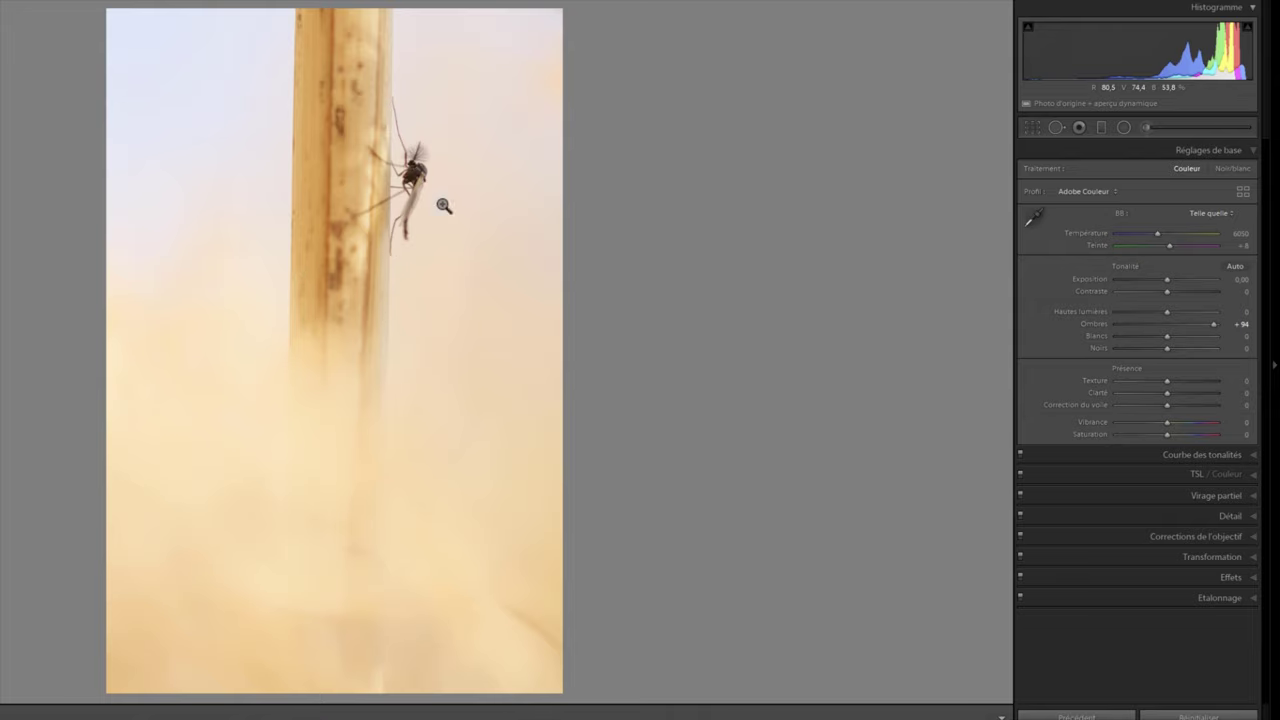
Step: In Crop & Straighten, try rotating the photo by hand, then undo the rotation
click(1031, 128)
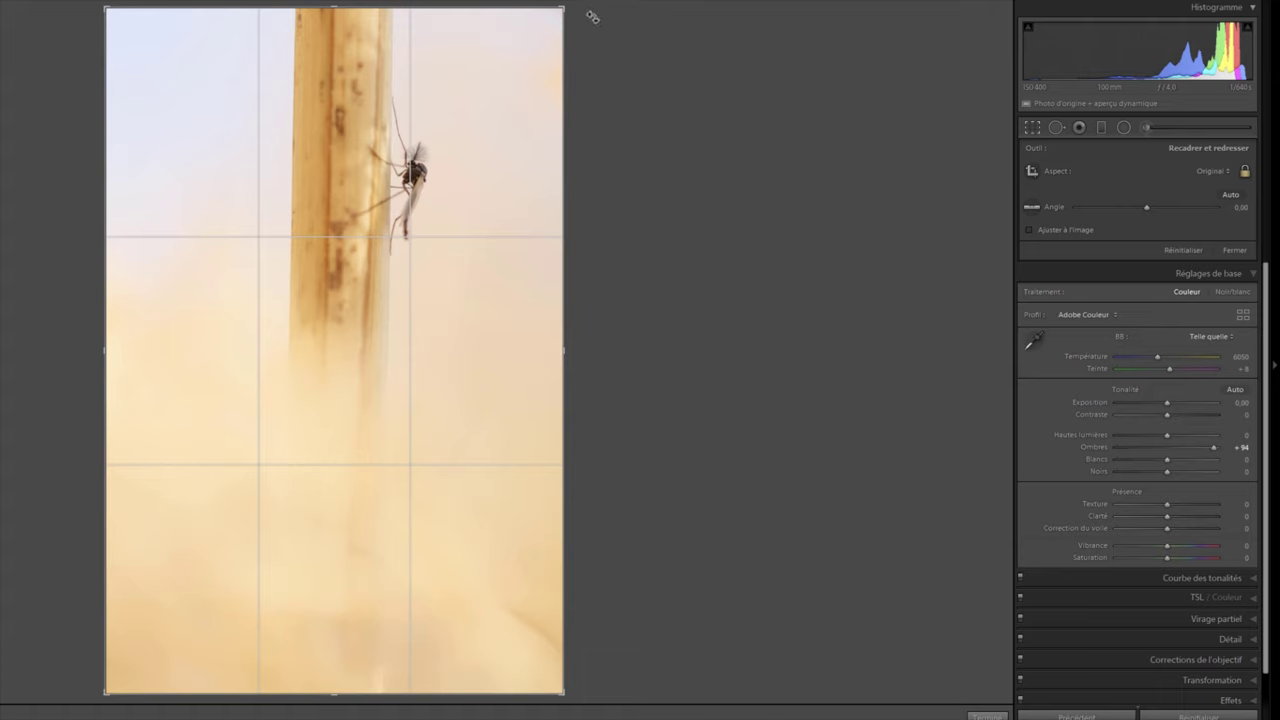
drag(591, 18, 584, 9)
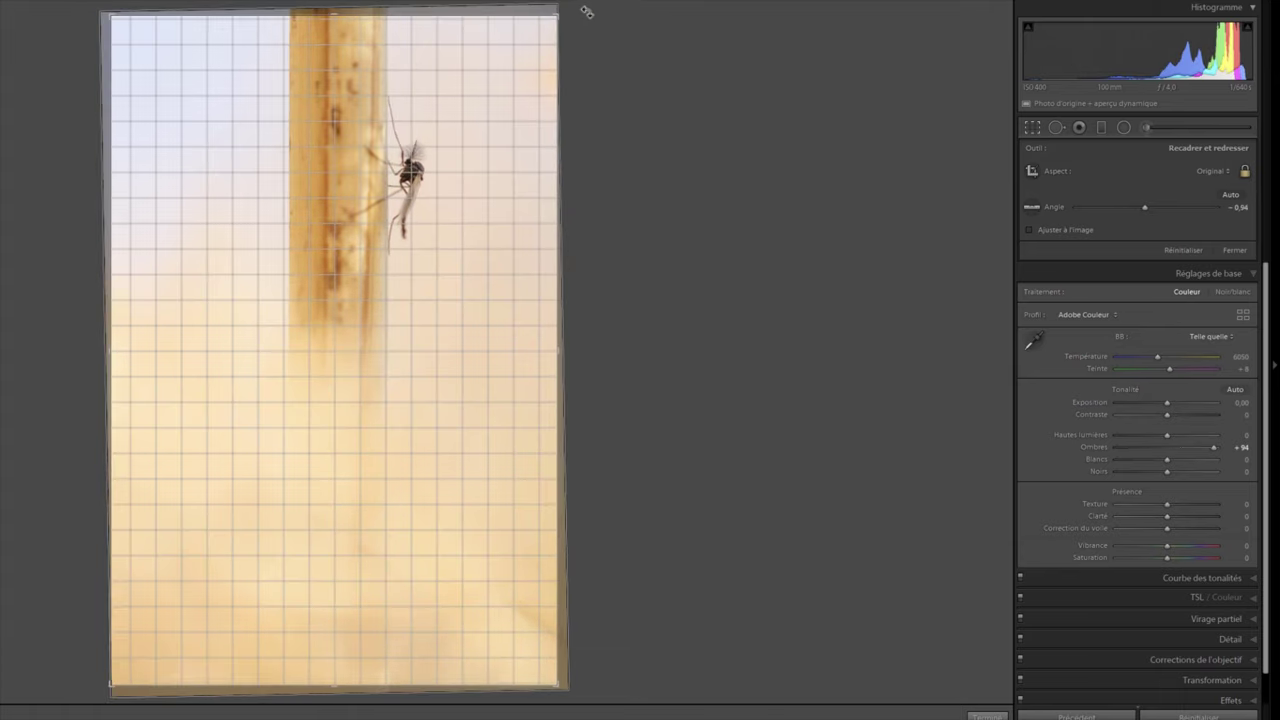
drag(584, 9, 590, 40)
key(ctrl+z)
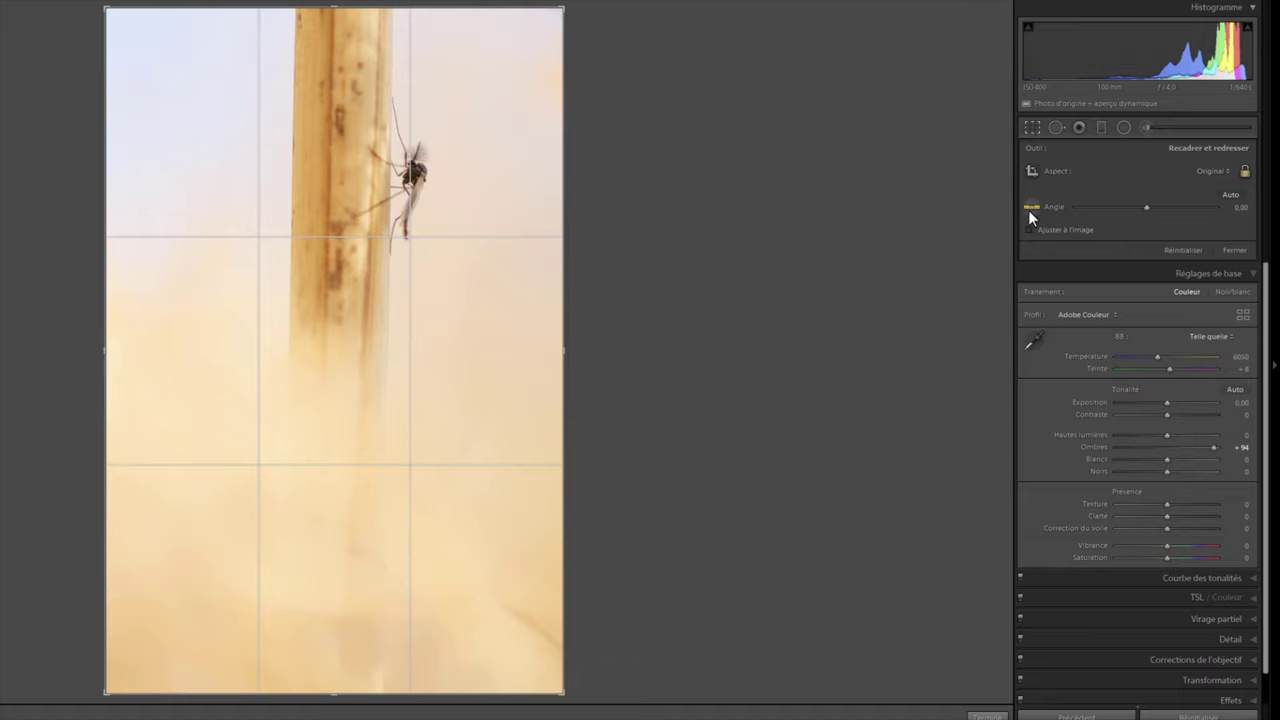
Step: Draw an Angle level line along the reed stem so it stands vertical, and apply the crop
click(1031, 210)
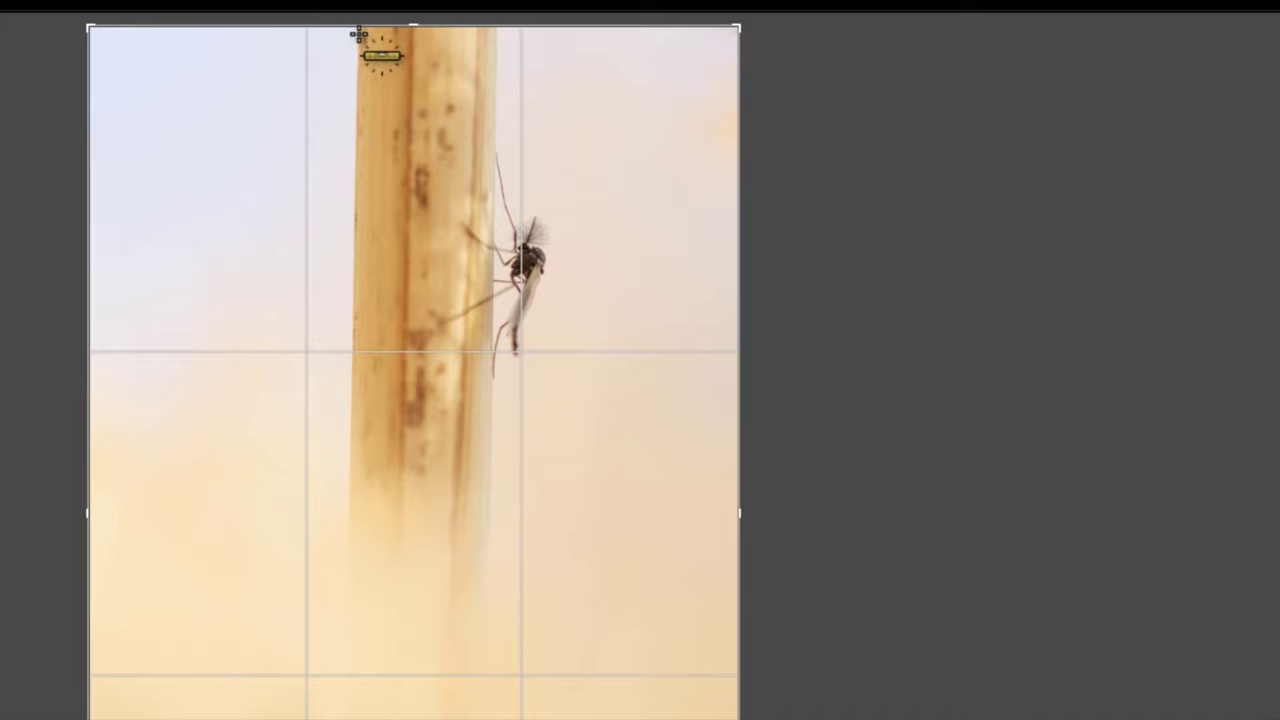
drag(358, 33, 325, 275)
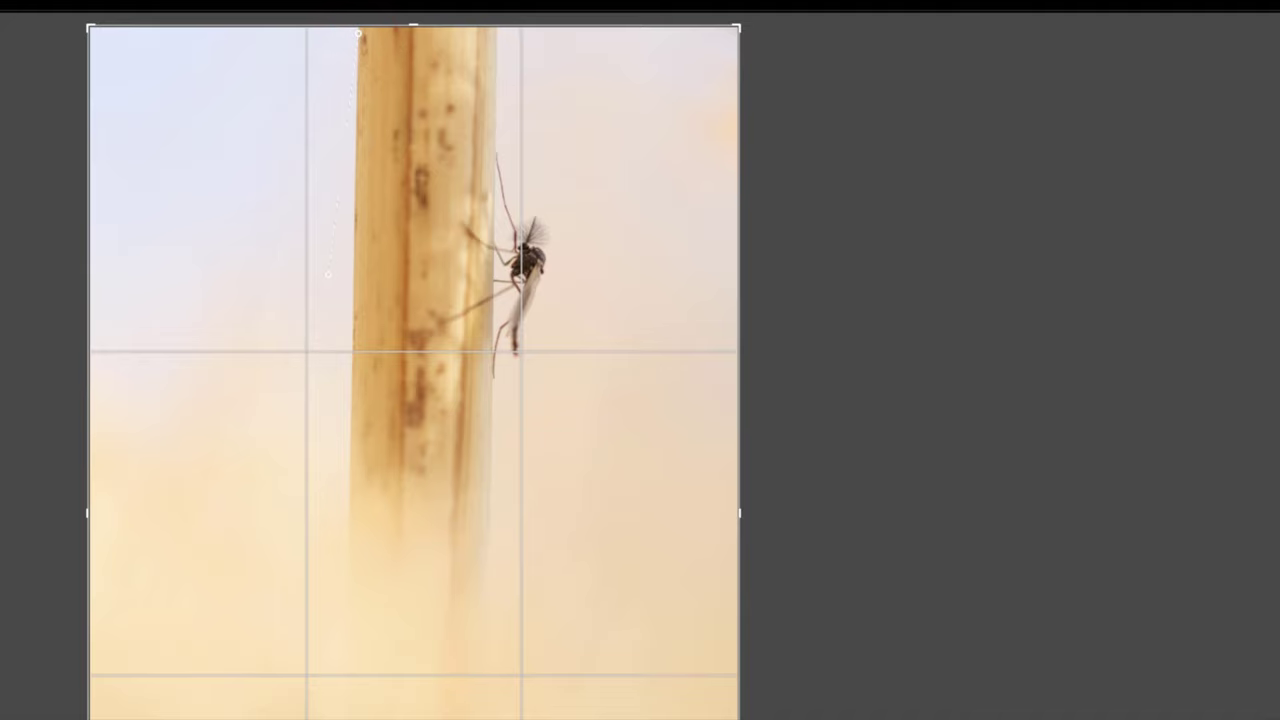
drag(338, 332, 349, 400)
drag(349, 497, 349, 510)
drag(348, 508, 348, 521)
drag(348, 521, 348, 522)
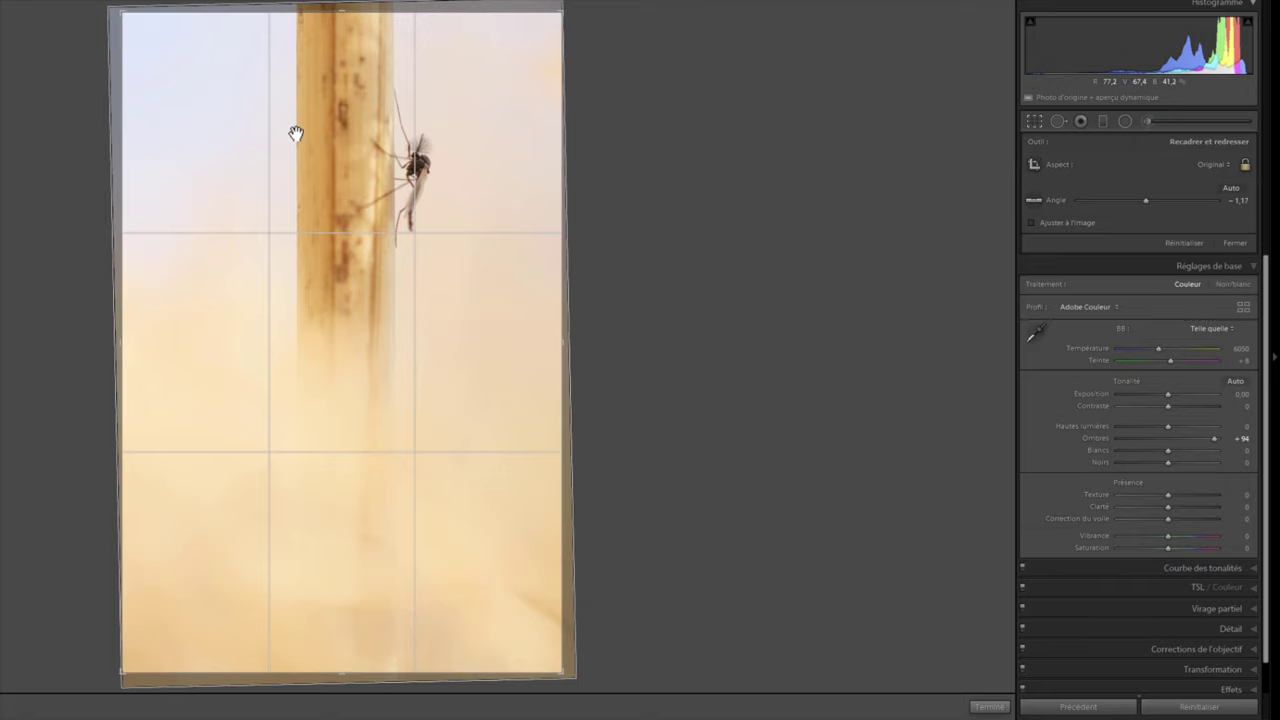
click(978, 707)
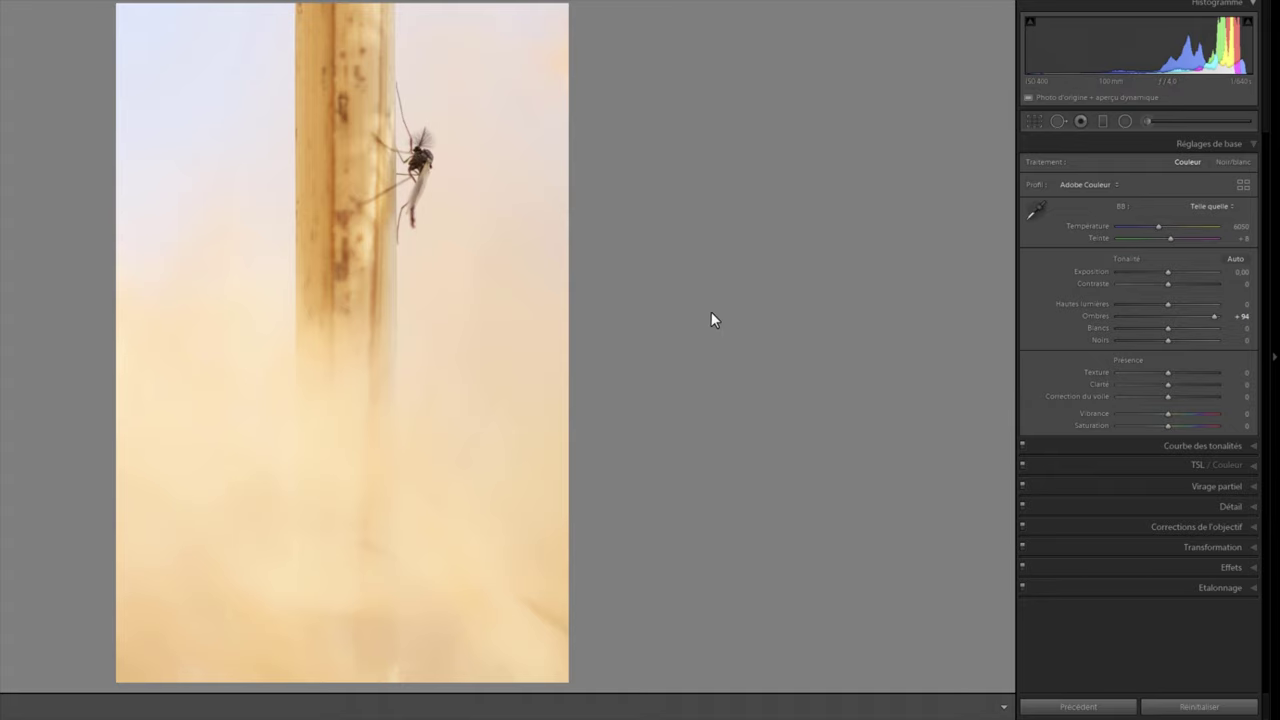
Step: Boost HSL Blue saturation to +100 by dragging on the sky, and set Purple to +67
click(1252, 467)
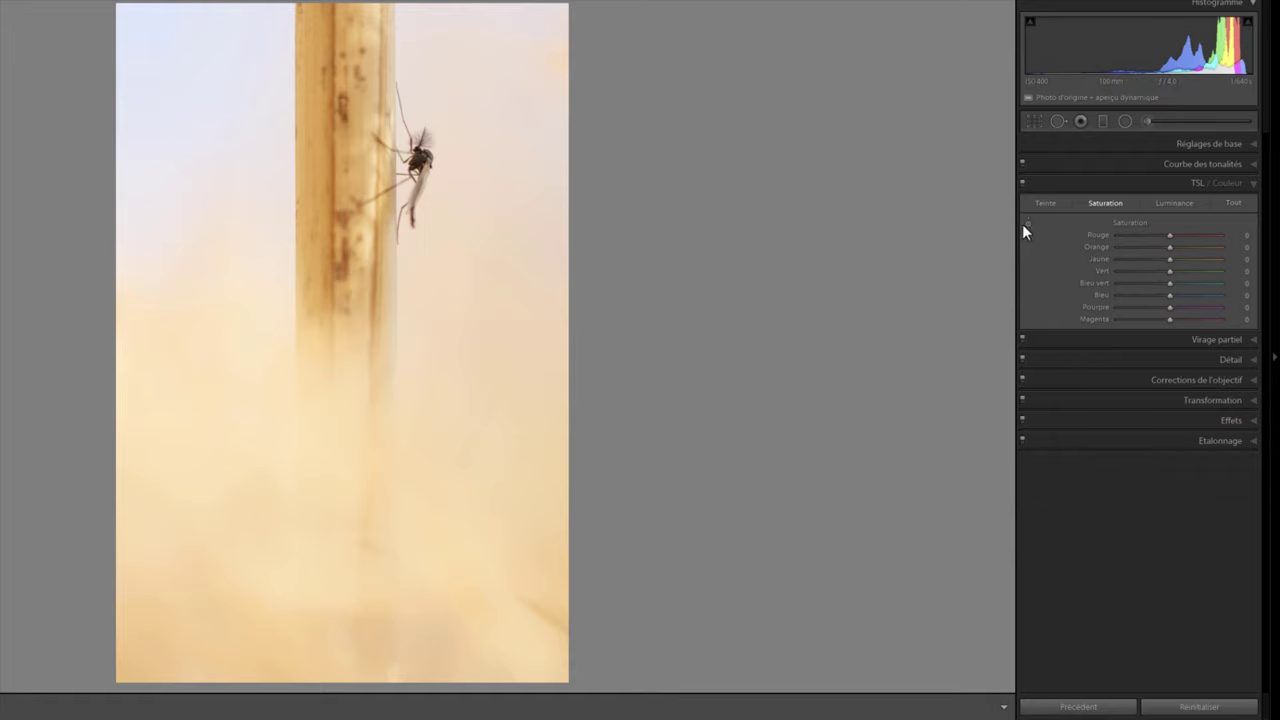
click(172, 31)
drag(172, 31, 172, 2)
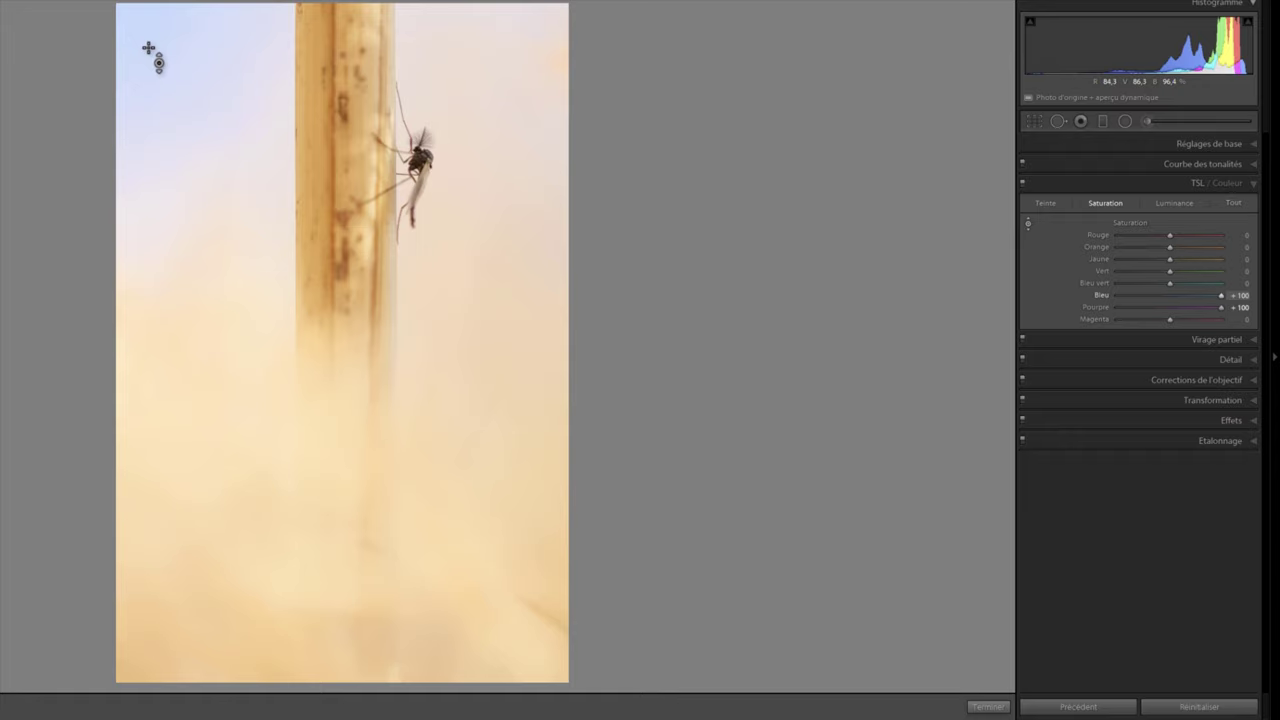
drag(1219, 307, 1105, 311)
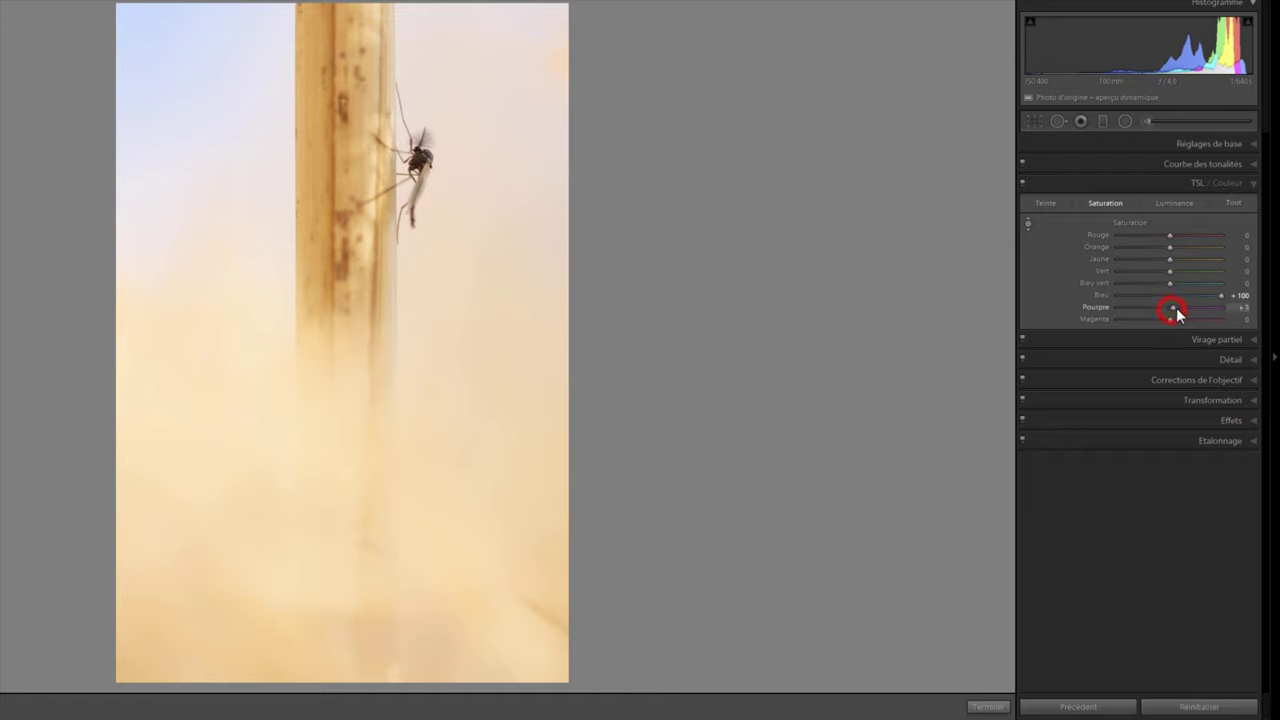
drag(1171, 311, 1198, 311)
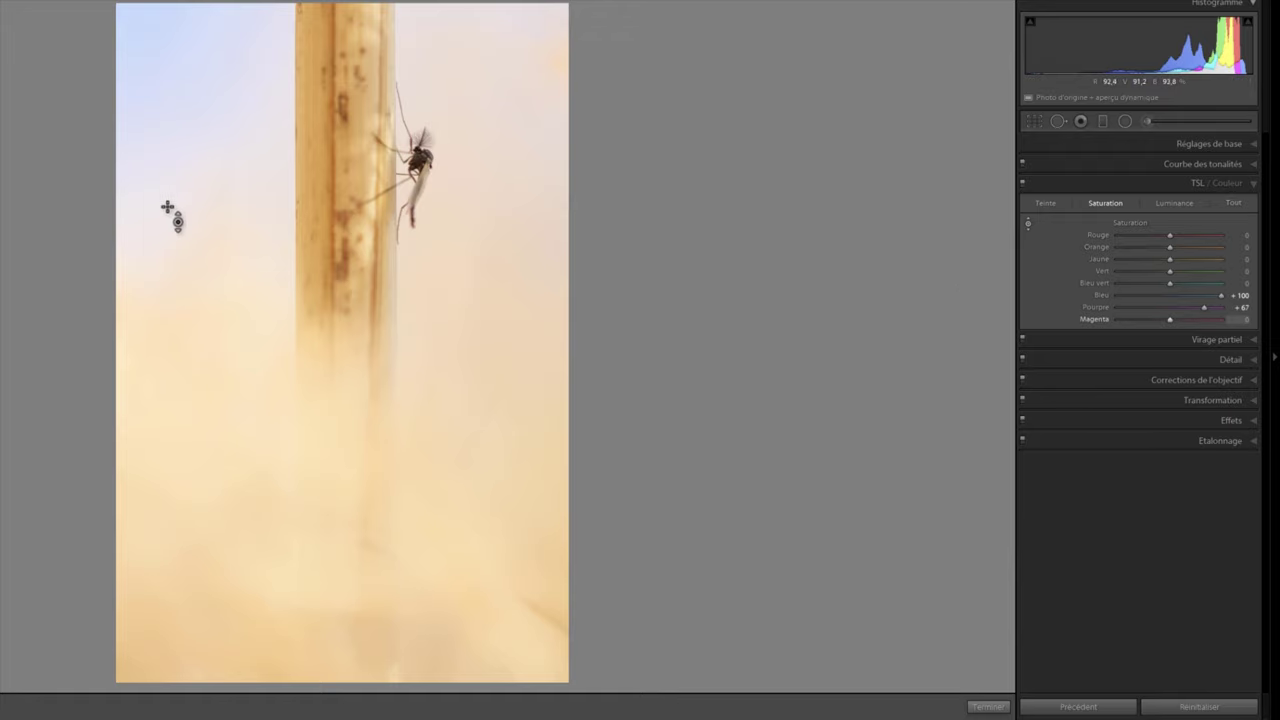
click(1239, 143)
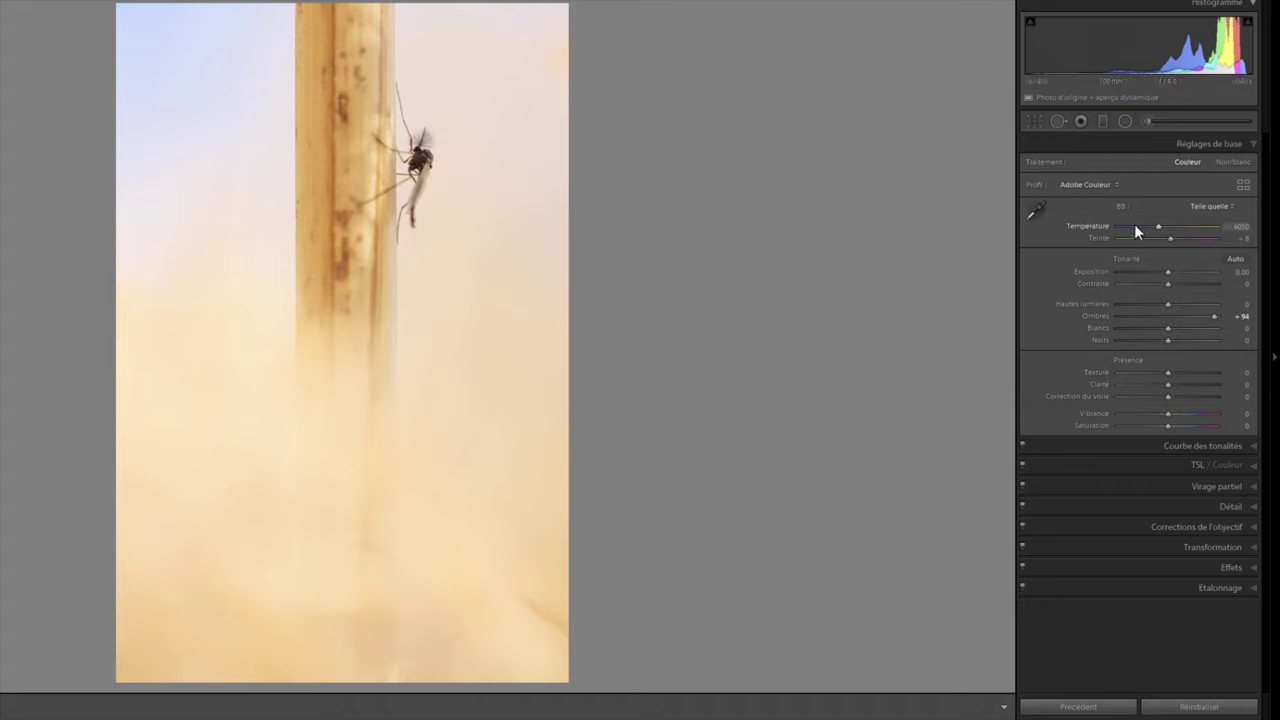
Step: Take the Adjustment Brush with Temperature reset and size 18, and paint the upper-left sky
click(1147, 121)
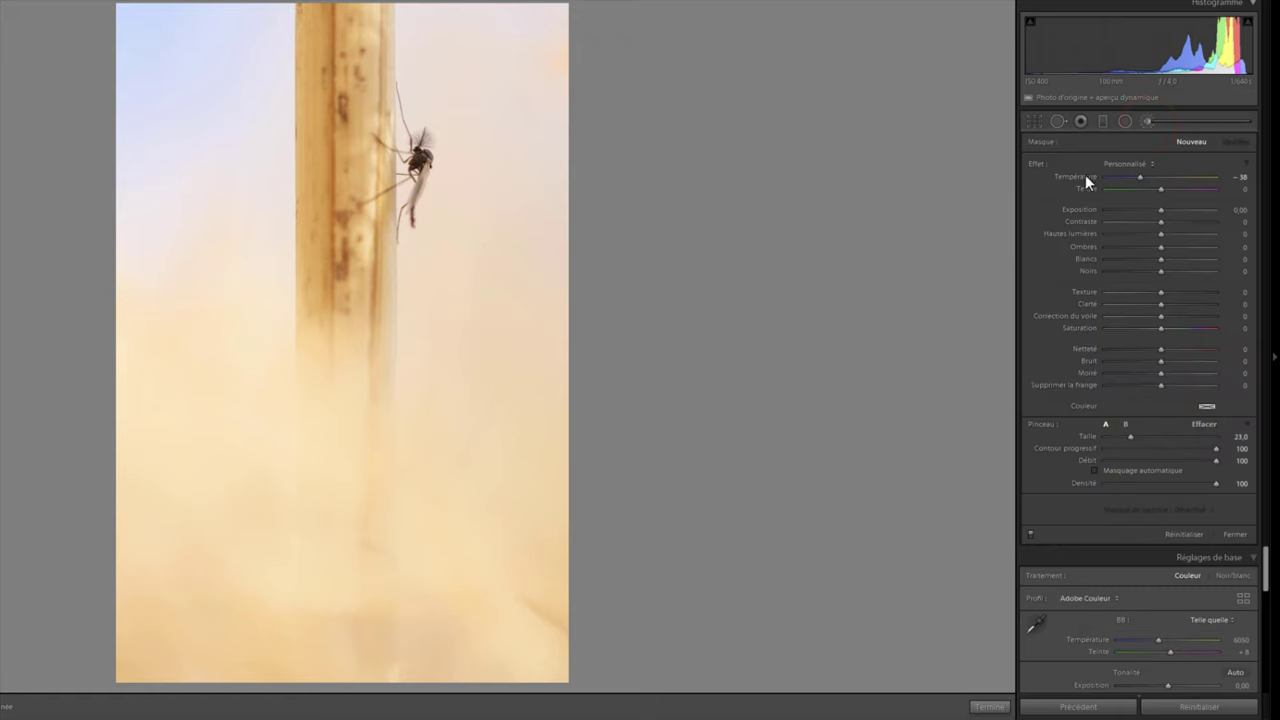
double_click(1086, 177)
scroll(157, 86, down, 5)
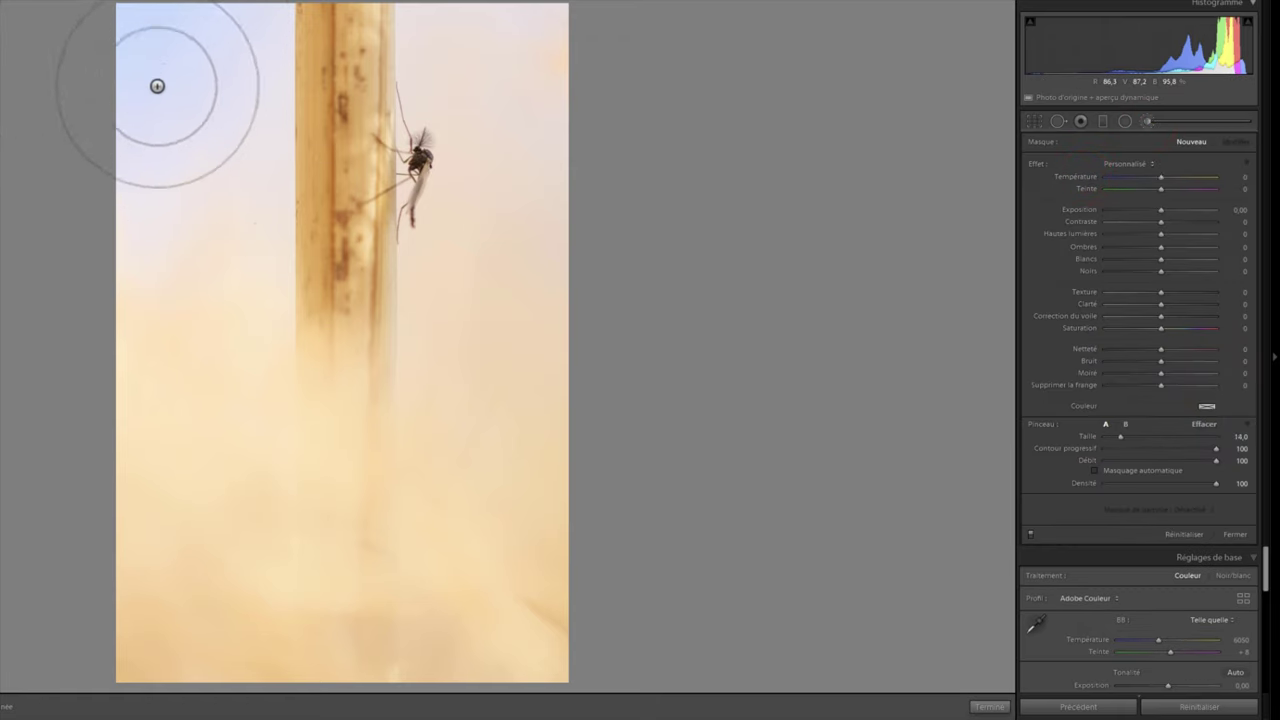
scroll(157, 86, up, 4)
drag(154, 59, 150, 40)
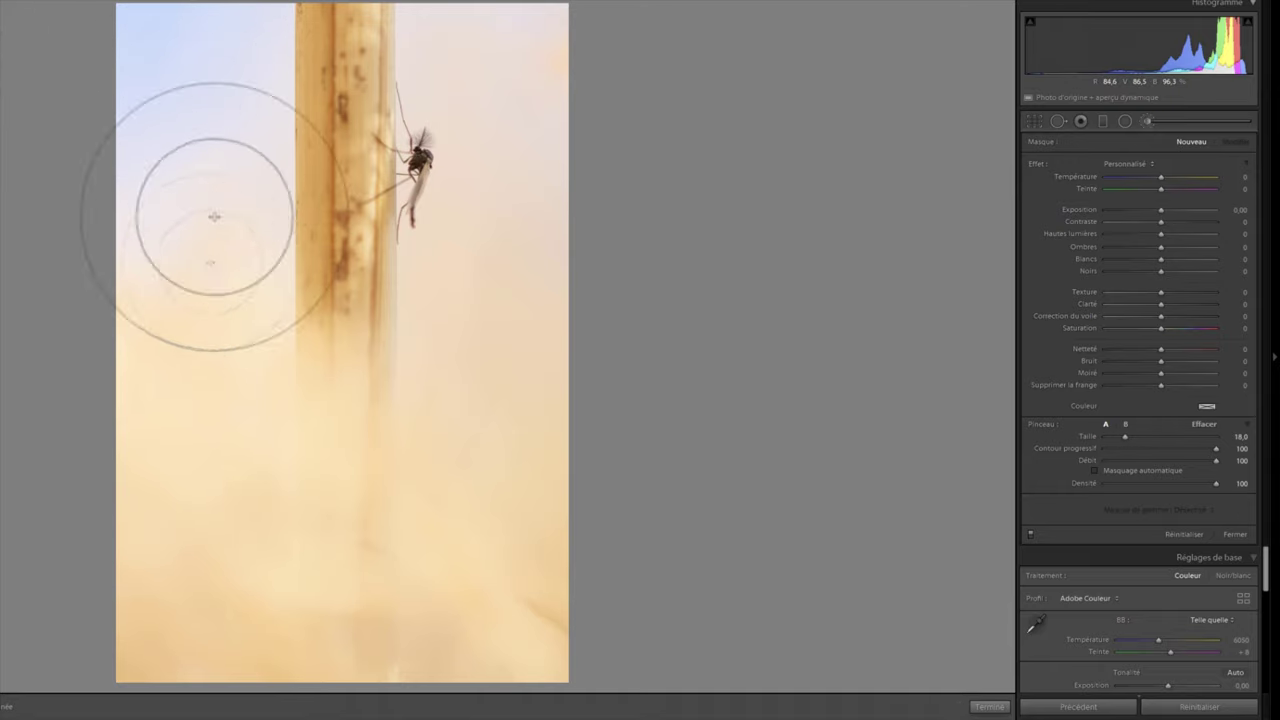
mouse_move(214, 216)
mouse_down()
mouse_move(206, 297)
mouse_move(194, 171)
mouse_up()
key(o)
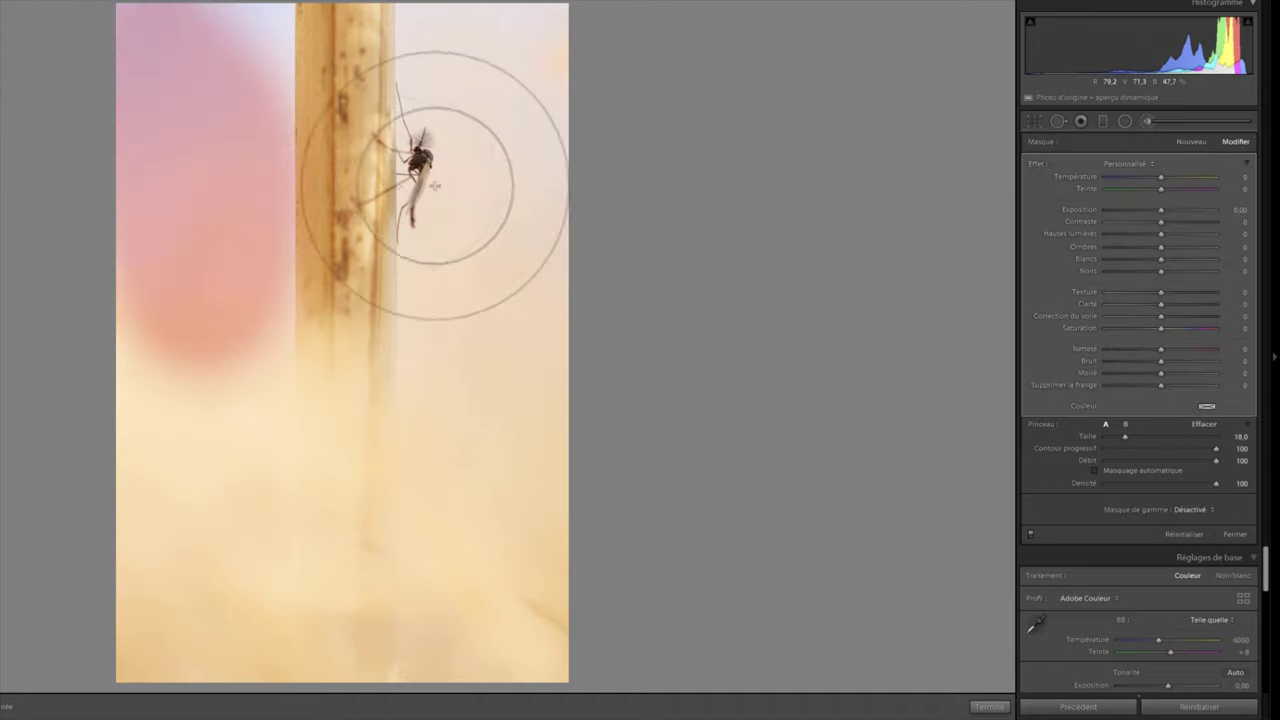
drag(258, 28, 229, 60)
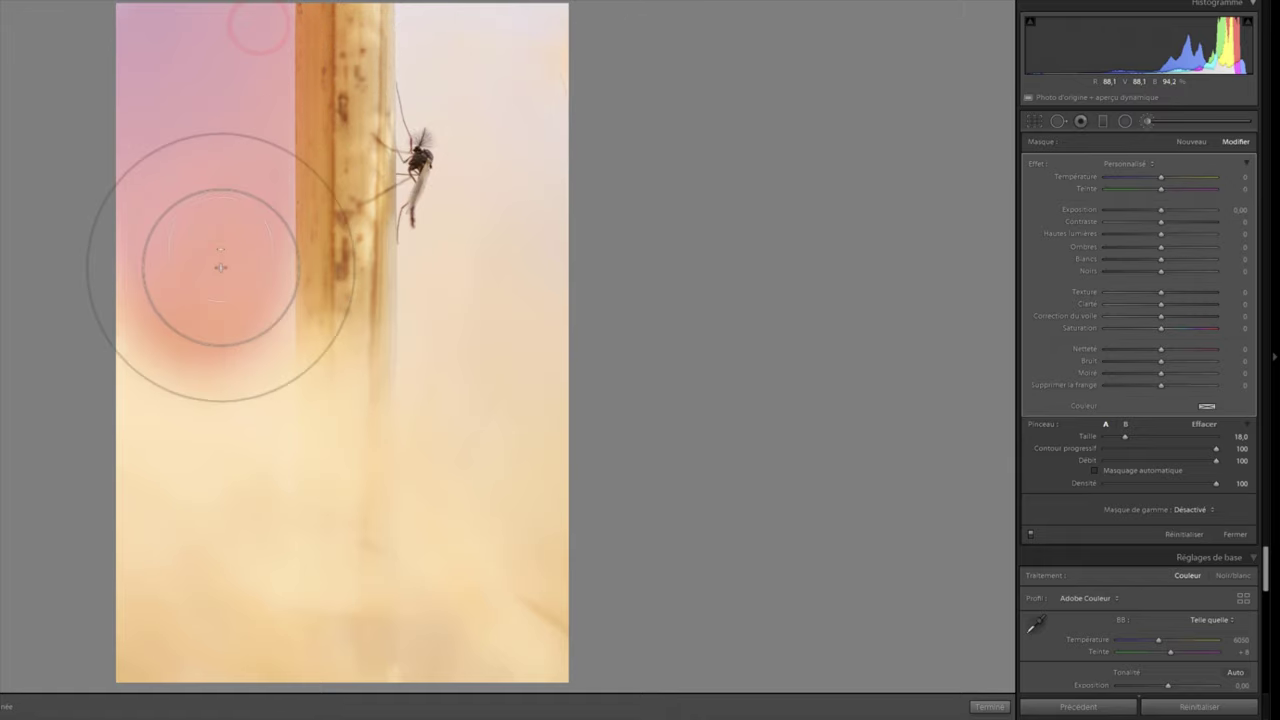
Step: Paint the right-side sky, erase the mask off the mosquito and stem, and hide the overlay
click(489, 30)
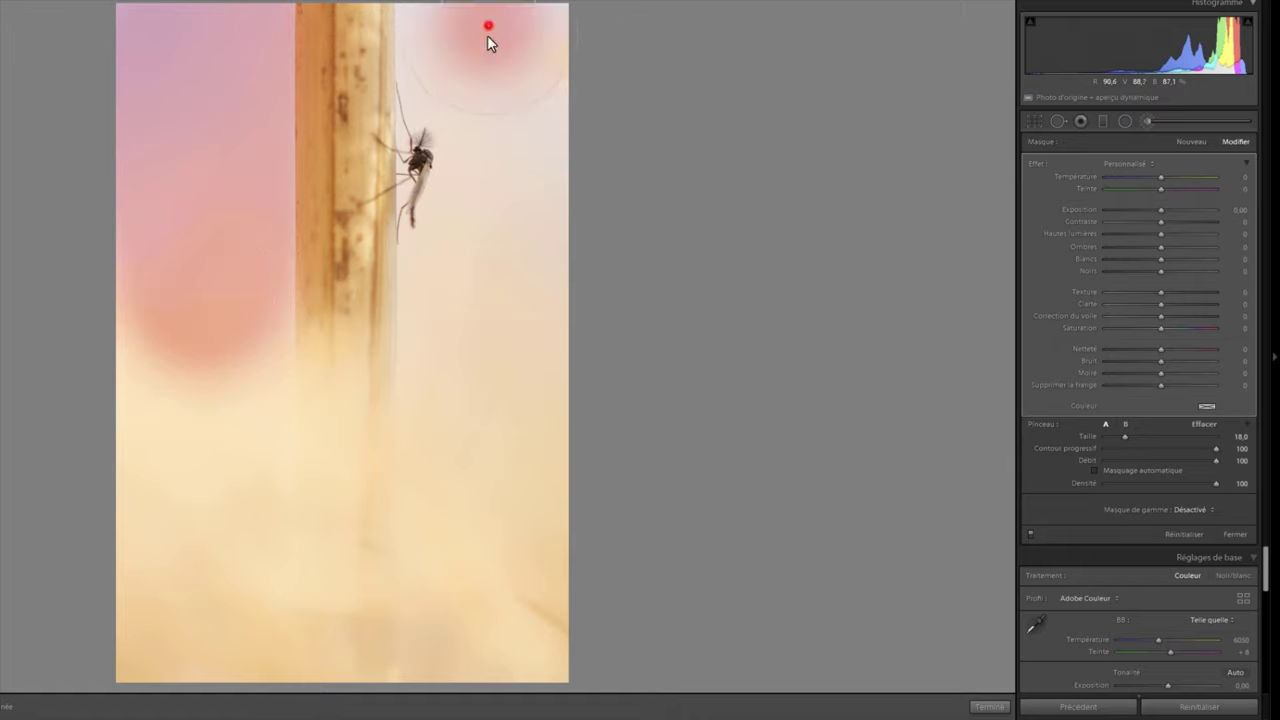
drag(538, 64, 468, 286)
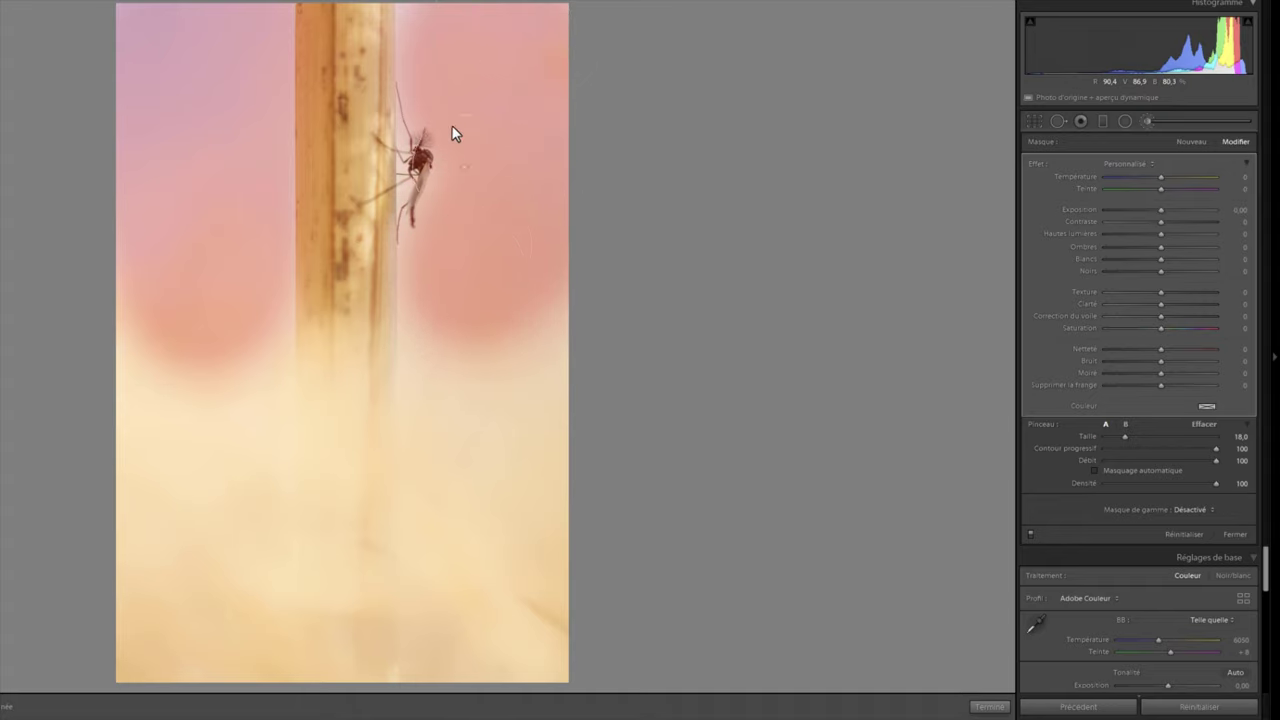
drag(365, 90, 388, 190)
key(alt)
key(bracketleft)
key(bracketleft)
click(385, 190)
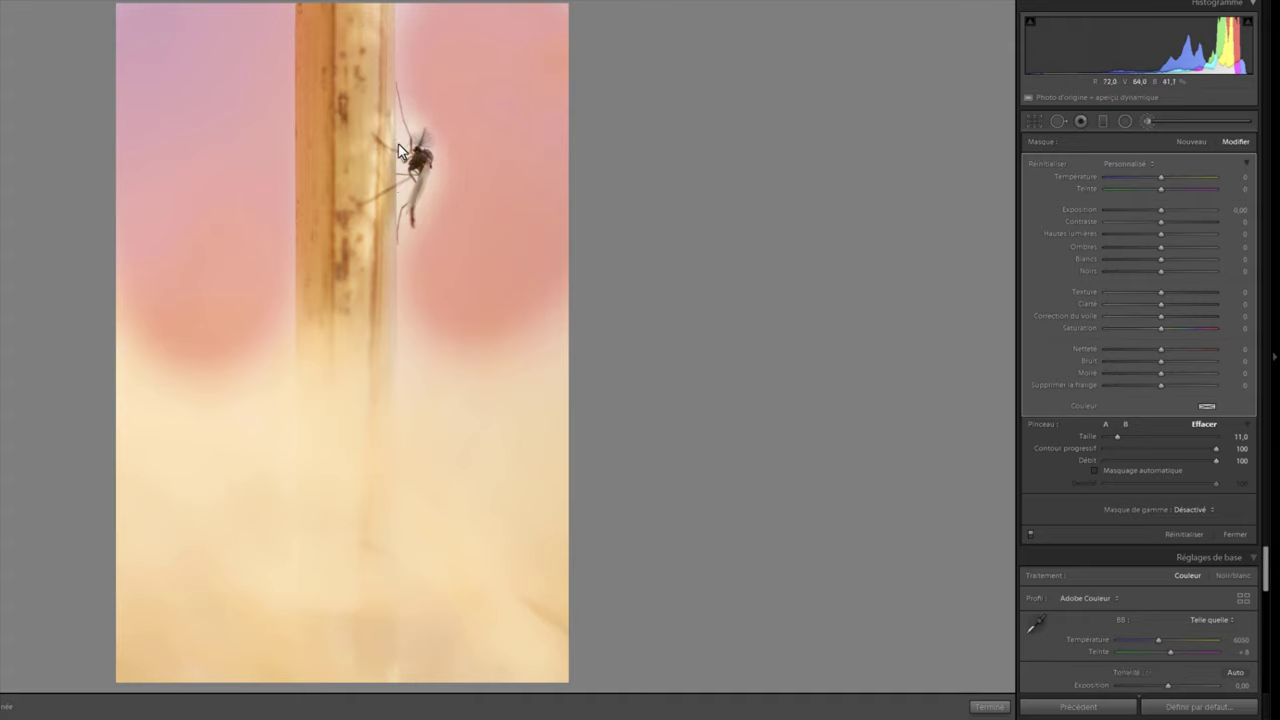
click(337, 295)
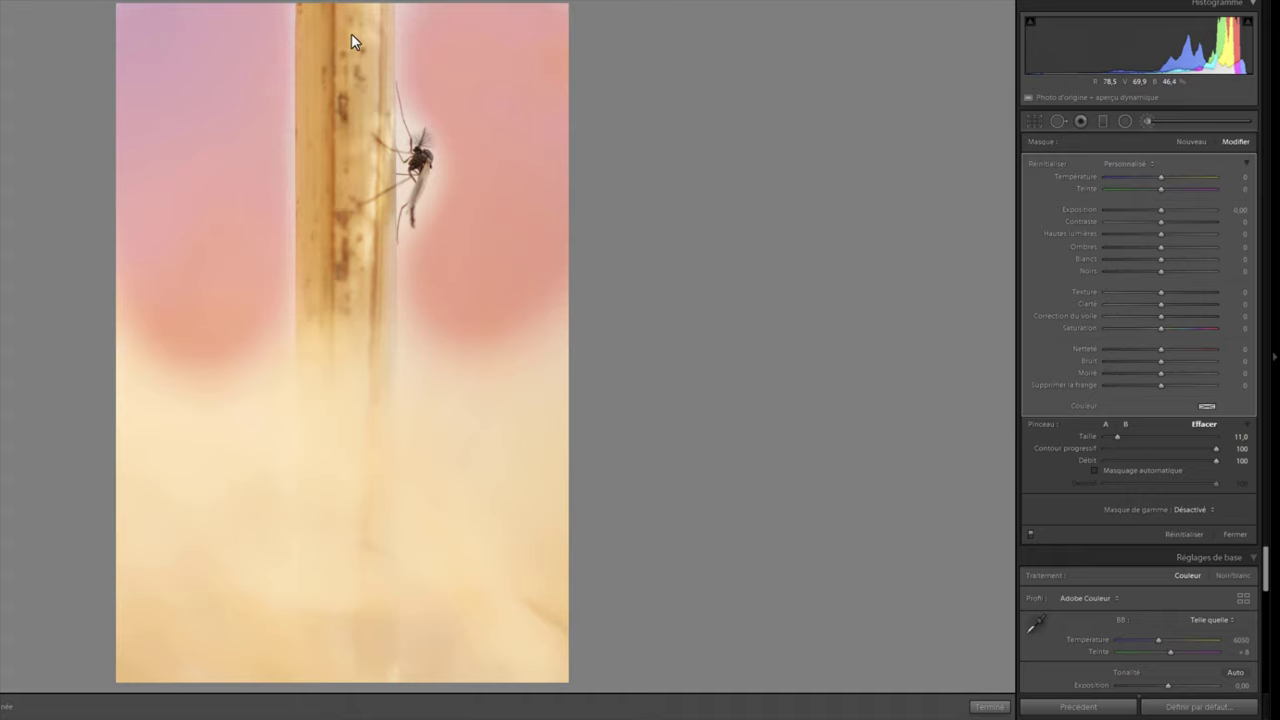
key(alt)
click(280, 263)
key(o)
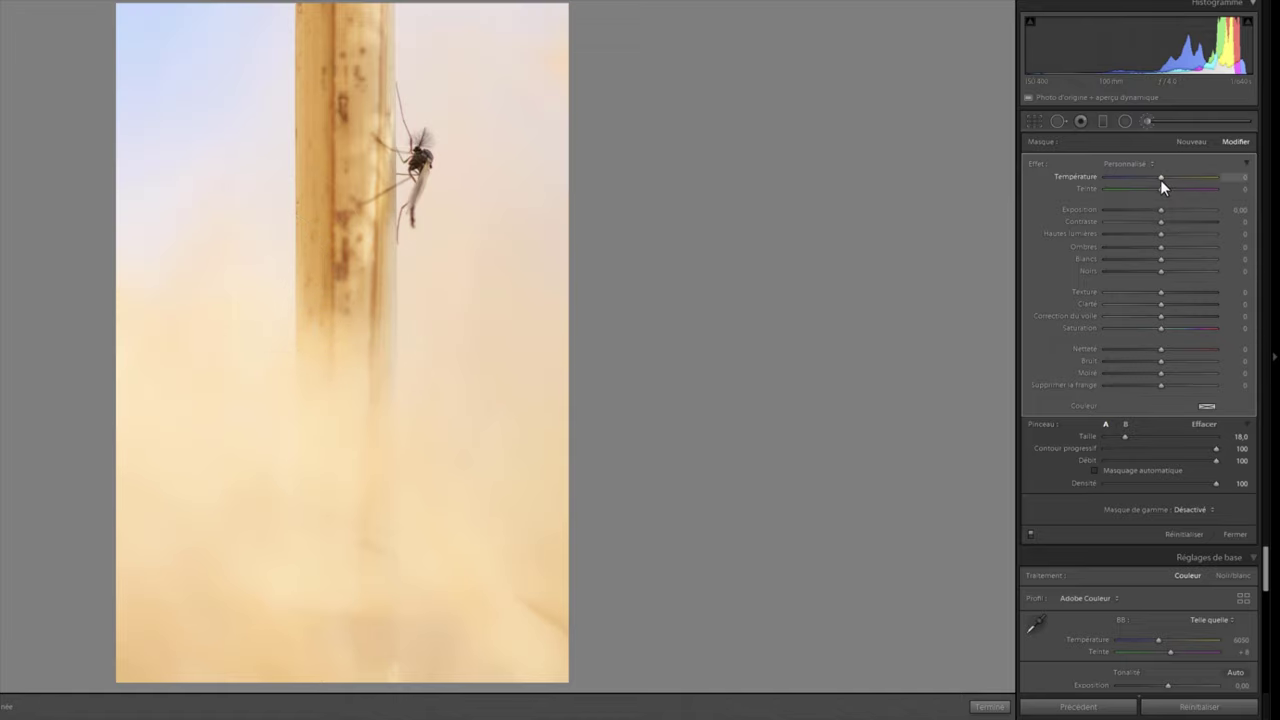
Step: Set the brush Temperature to -33 and paint it over the top-right sky
drag(1160, 177, 1144, 176)
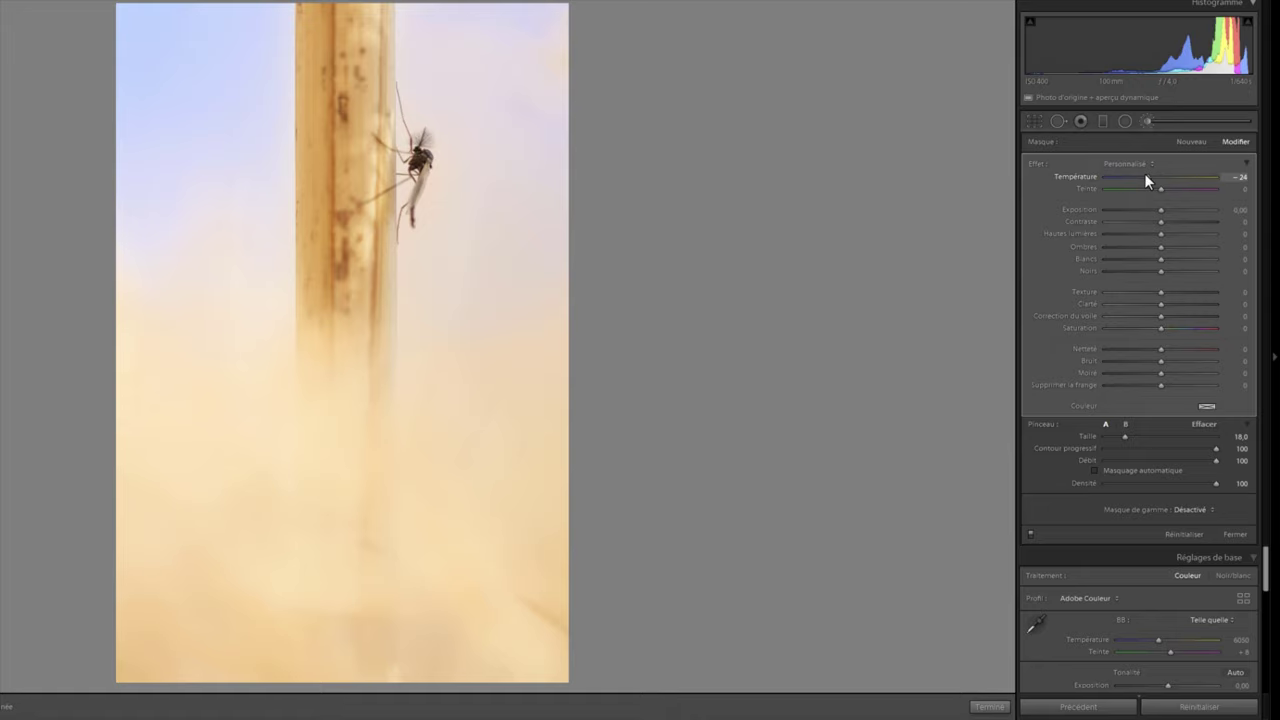
drag(1145, 176, 1139, 176)
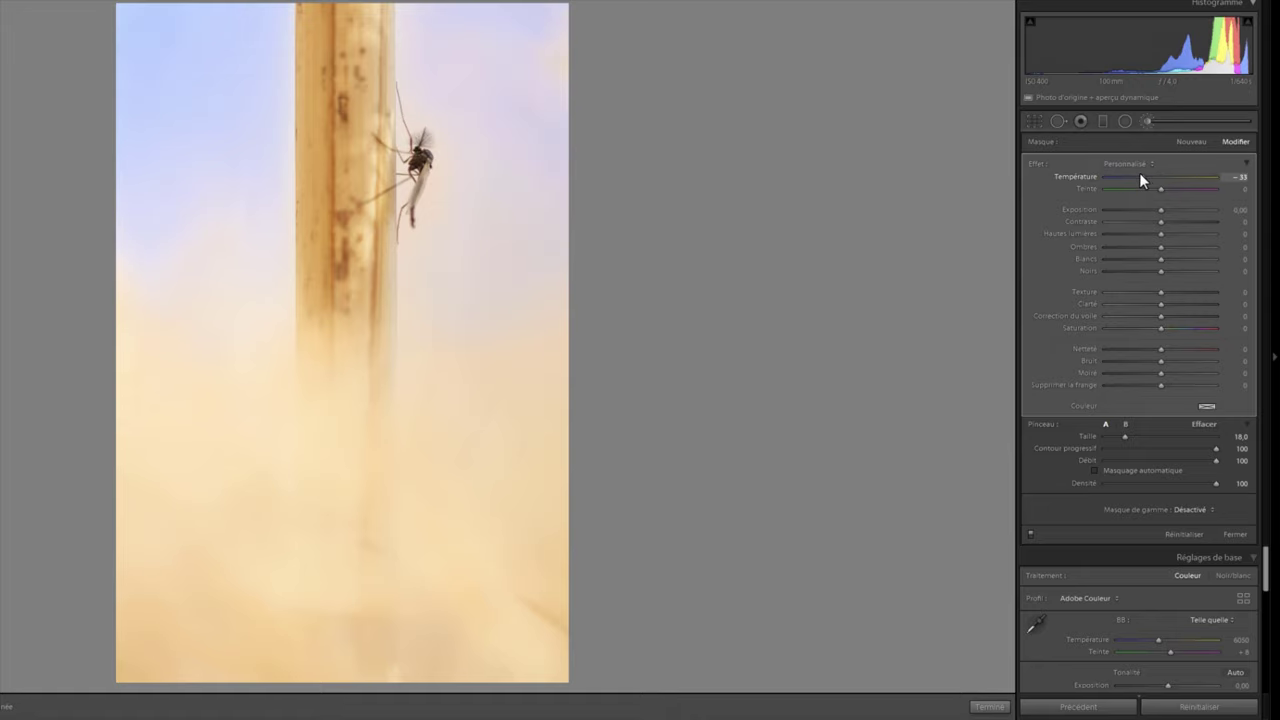
click(569, 50)
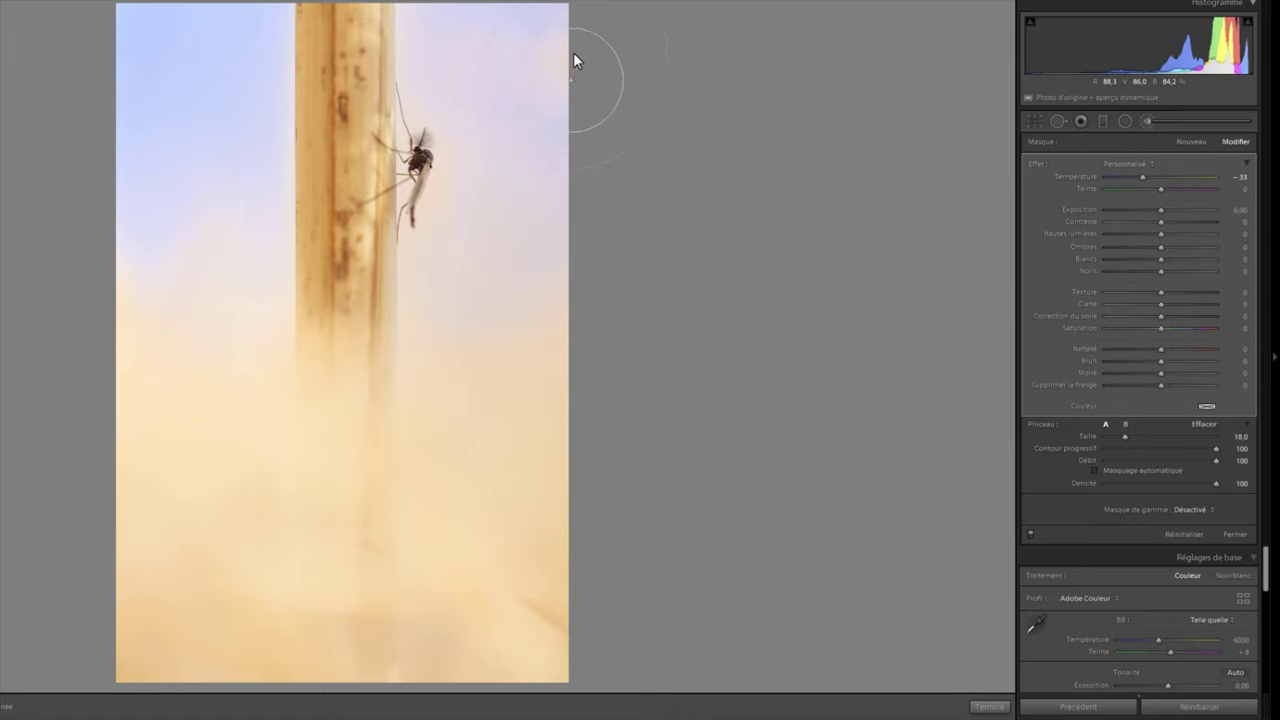
click(610, 231)
Step: Resize the brush and extend the cooling to the sky's right and left edges and near the mosquito
scroll(546, 298, up, 3)
scroll(546, 298, up, 1)
click(638, 220)
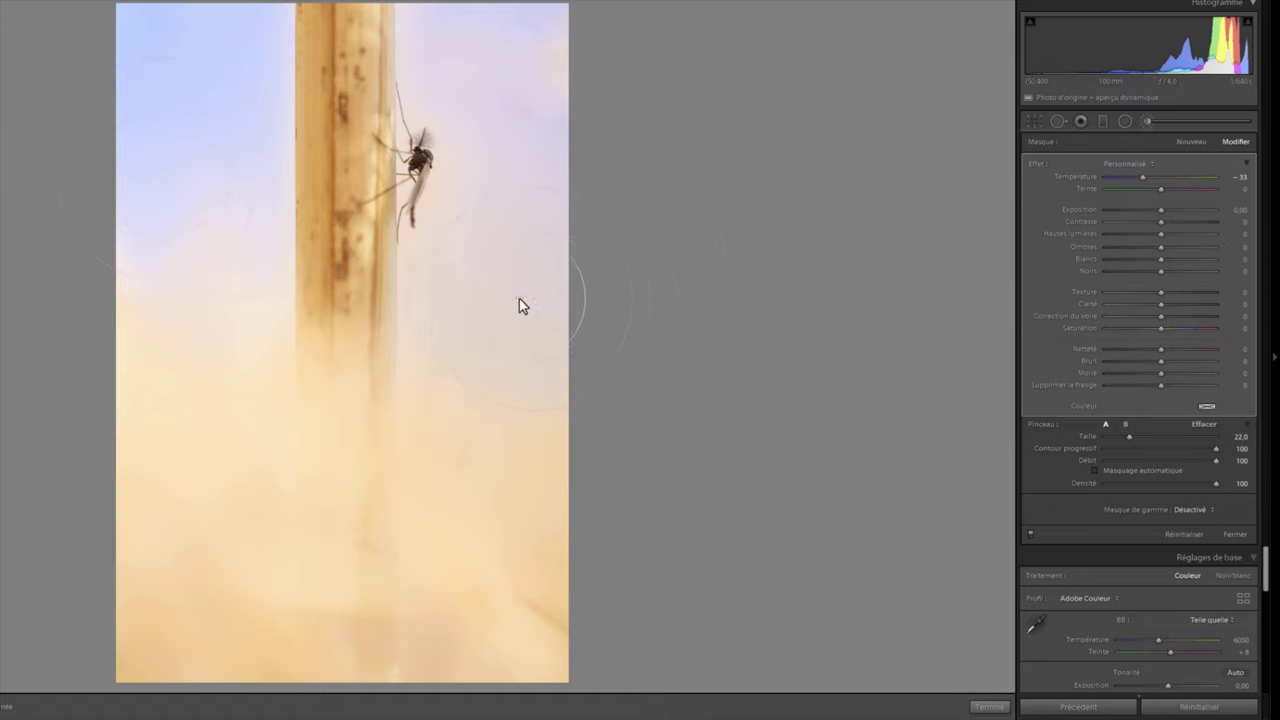
click(20, 177)
click(594, 66)
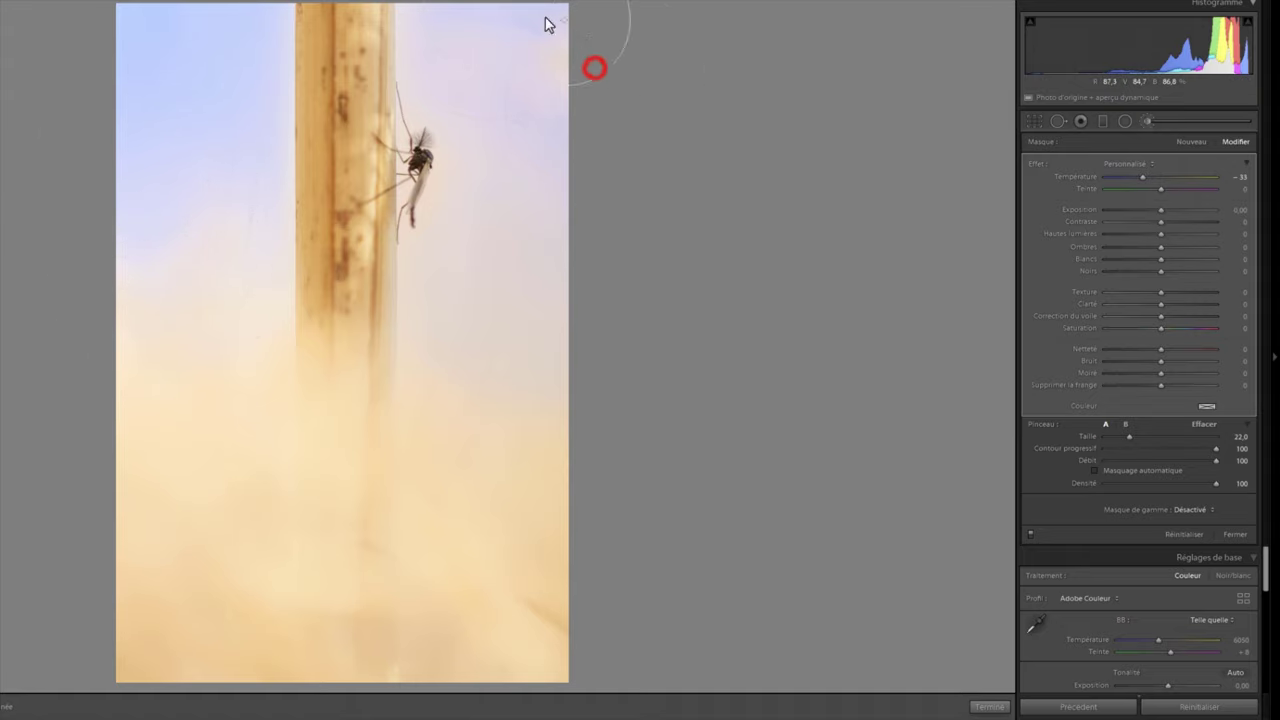
scroll(595, 116, down, 3)
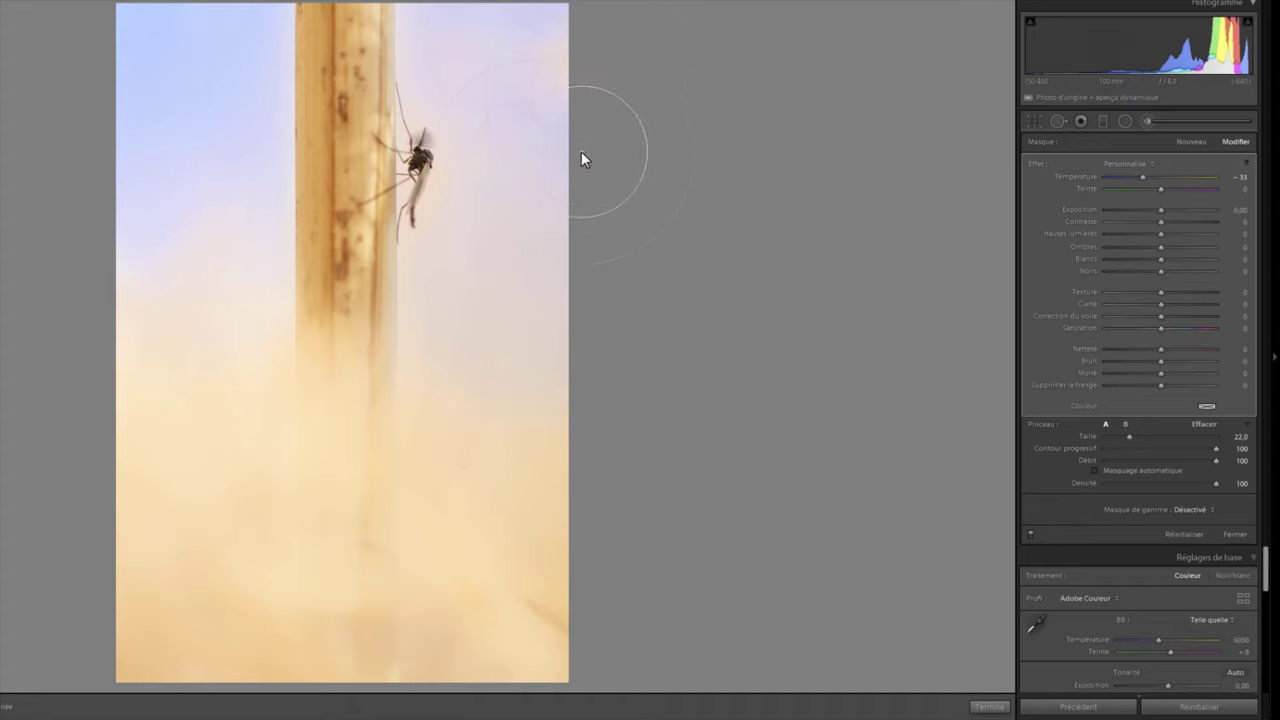
click(474, 172)
scroll(468, 184, down, 1)
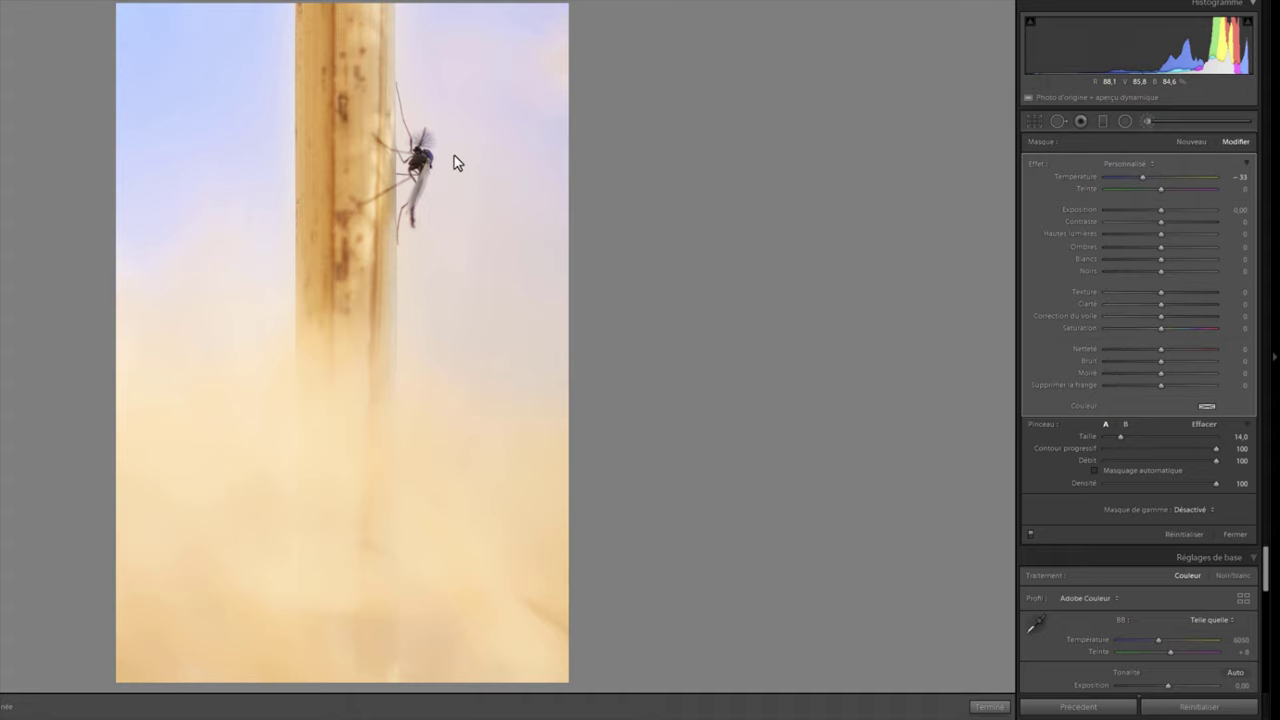
click(546, 91)
Step: Try a tint shift, set the sky mask Saturation to -11, and toggle the adjustment to compare
click(1162, 189)
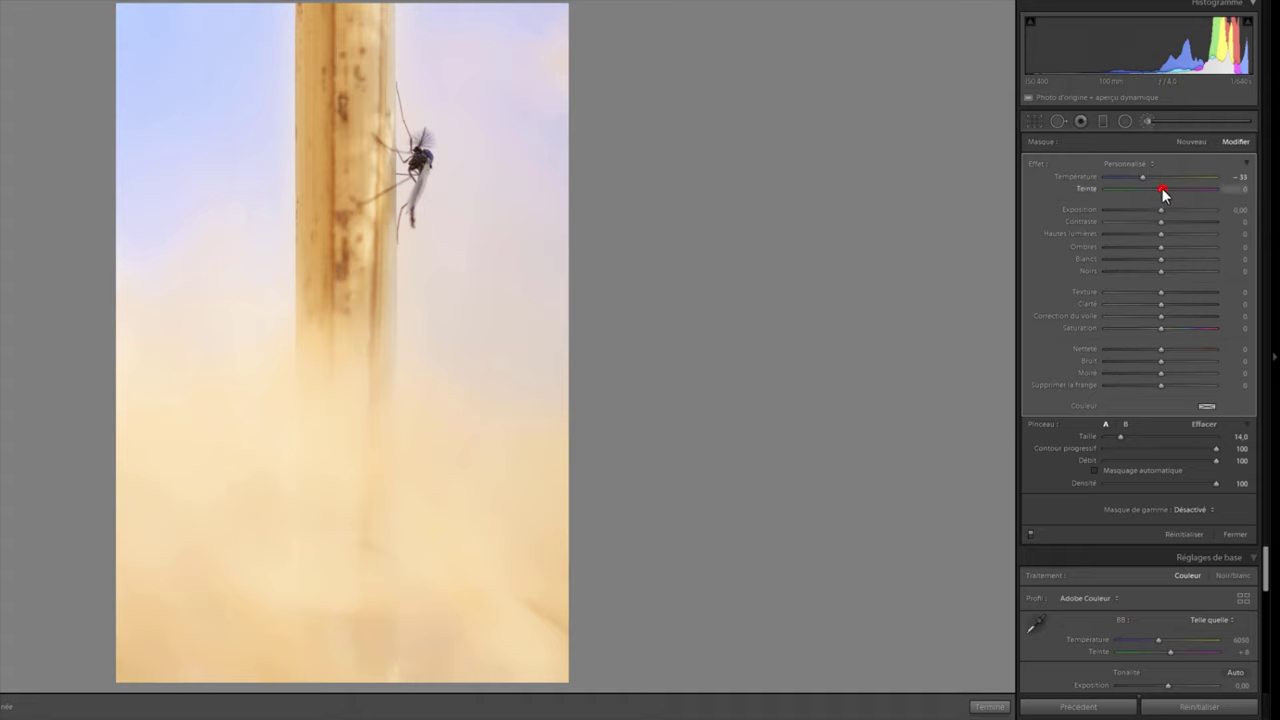
drag(1162, 189, 1164, 187)
drag(1160, 326, 1158, 326)
drag(1158, 328, 1154, 328)
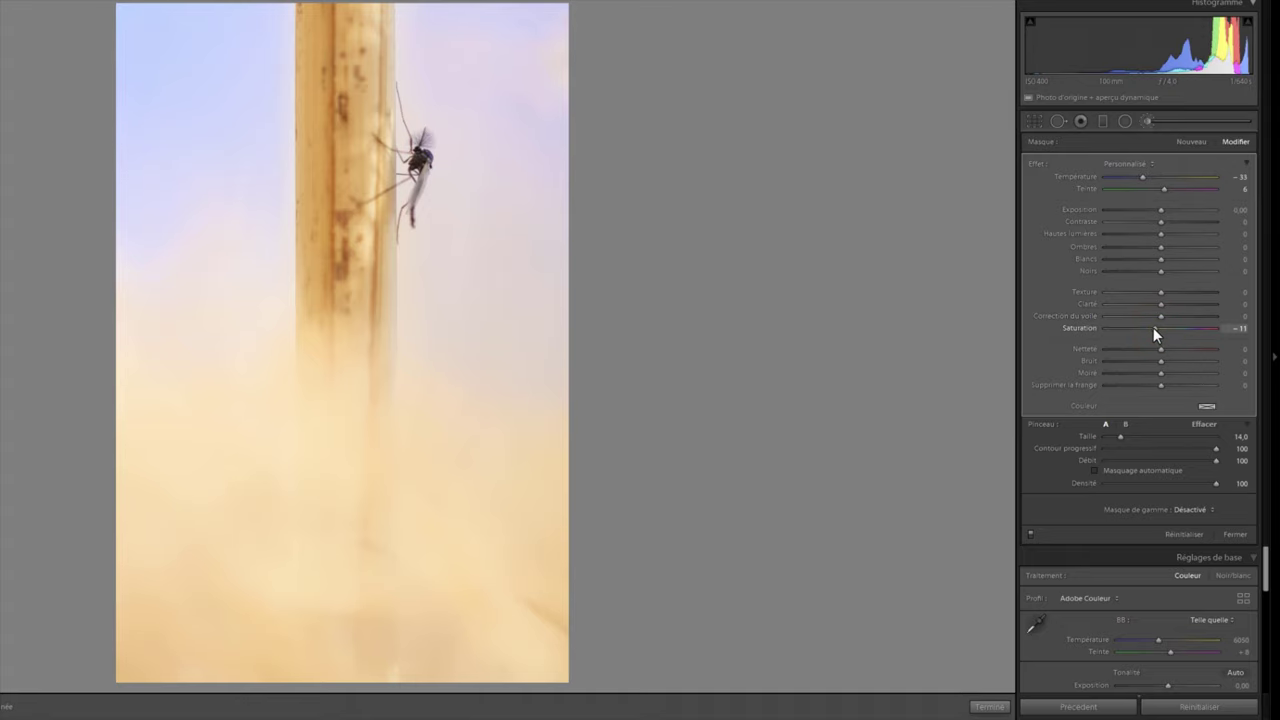
click(1030, 535)
click(1030, 538)
click(1030, 538)
click(1030, 537)
Step: Reset the mask Tint to 0, cool Temperature to -45, and zoom in to inspect the sky
double_click(1088, 188)
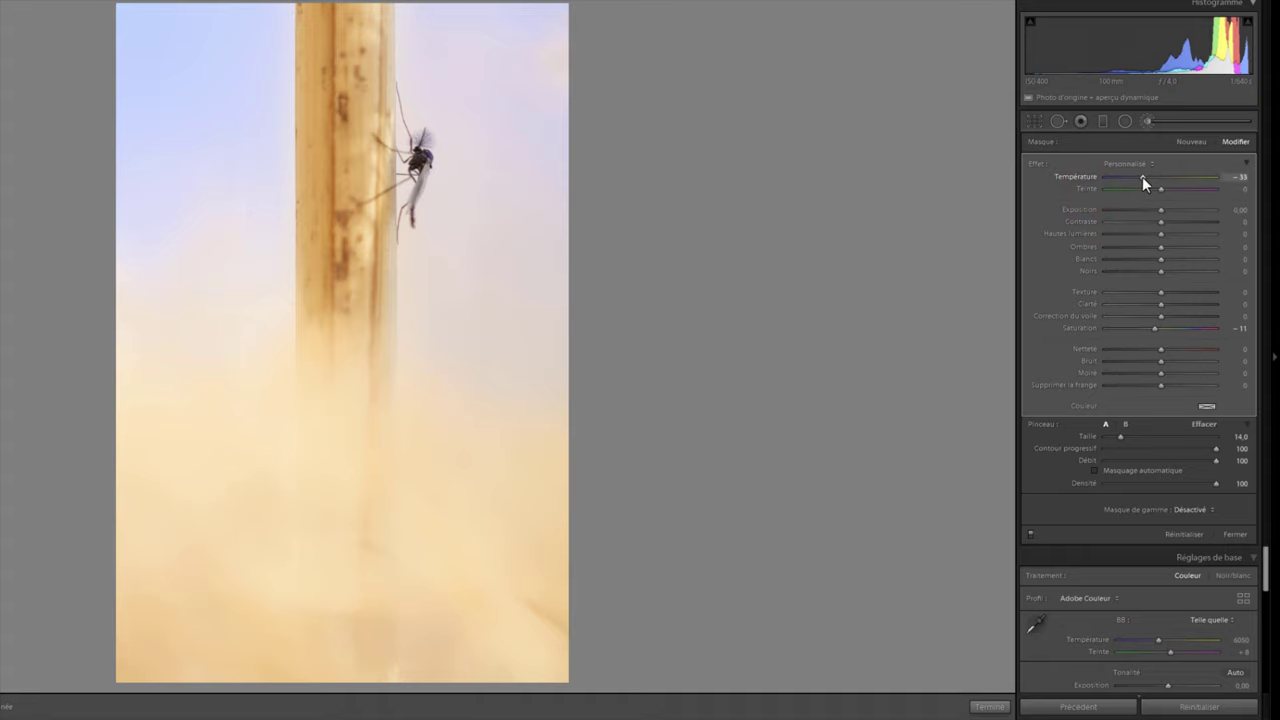
drag(1142, 176, 1136, 176)
drag(1136, 176, 1134, 176)
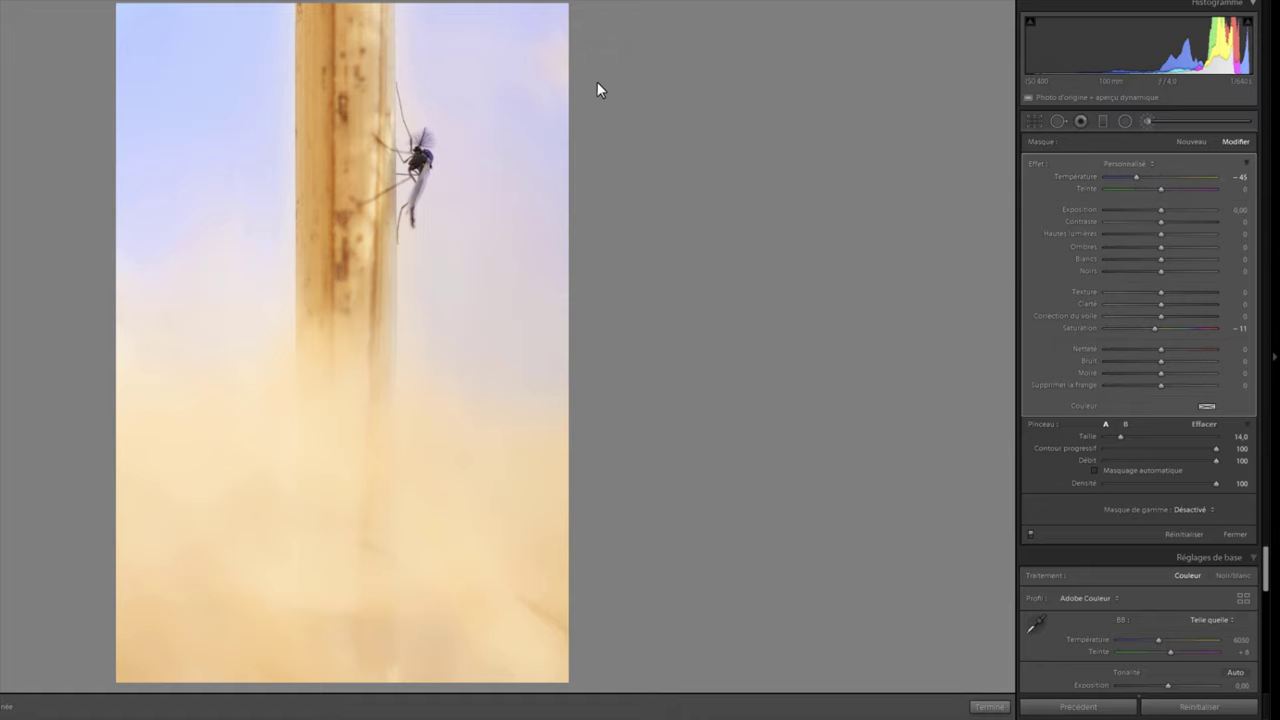
click(566, 78)
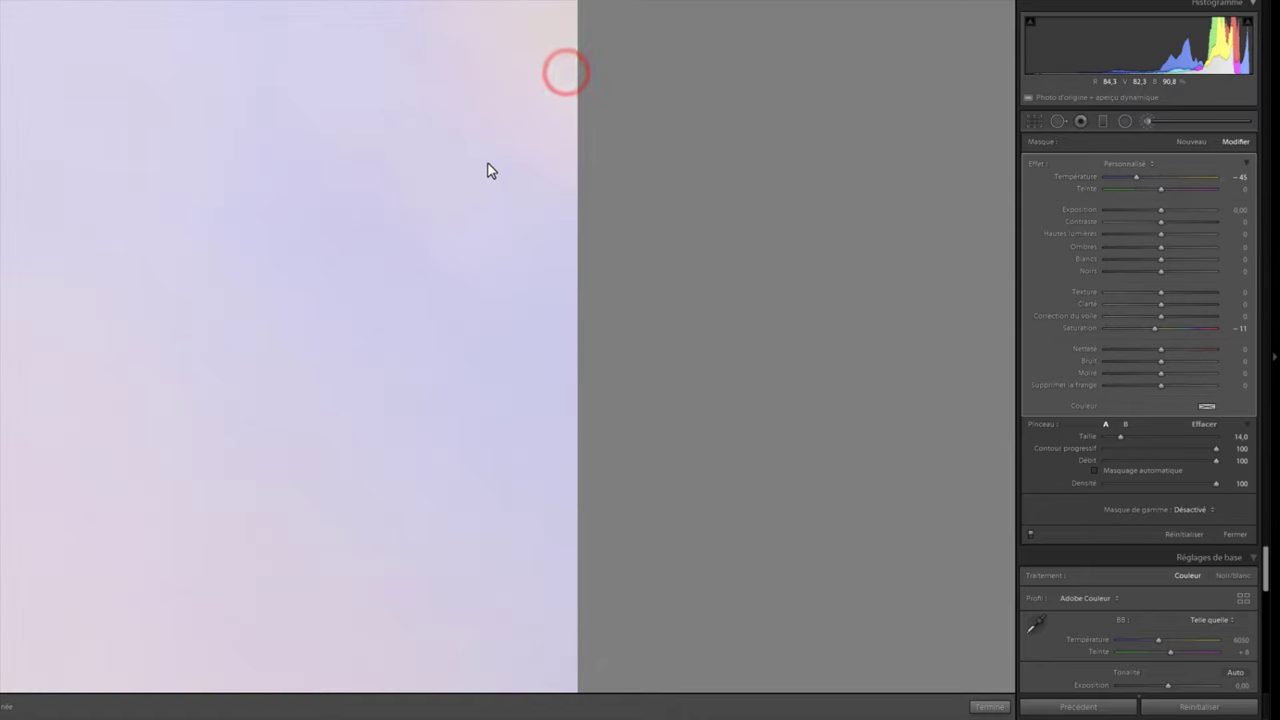
drag(486, 160, 487, 445)
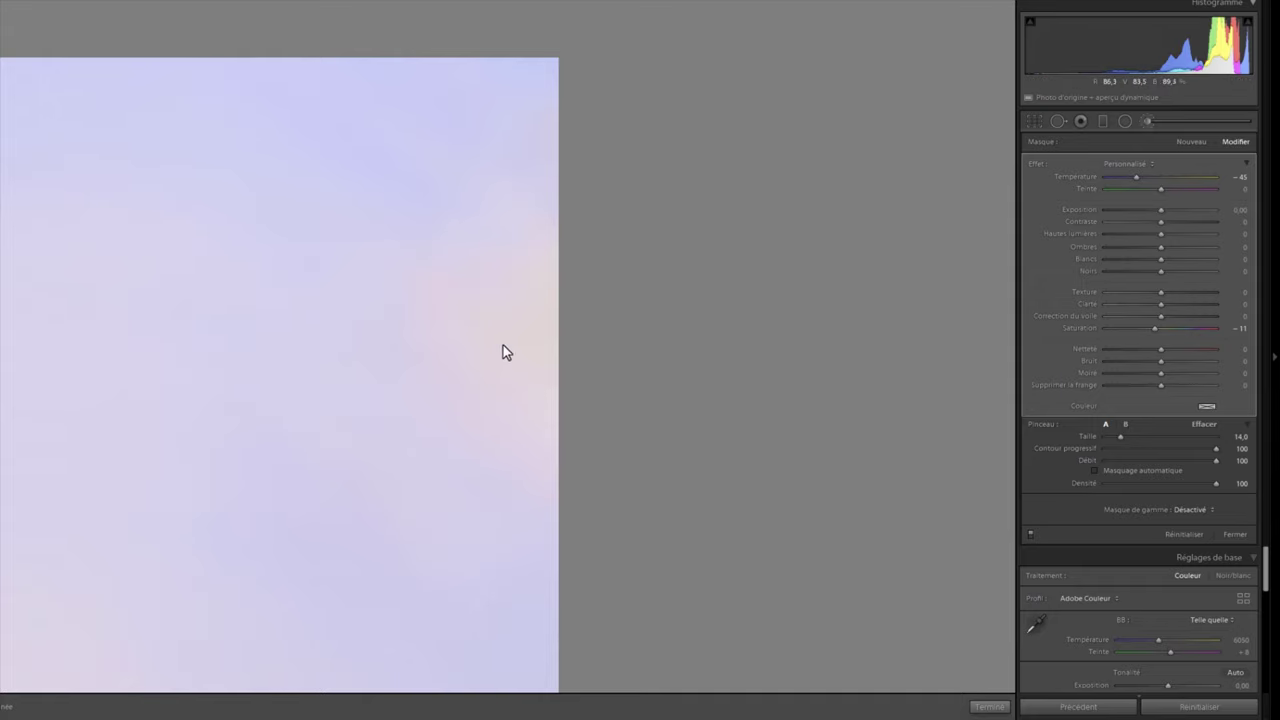
drag(129, 377, 563, 229)
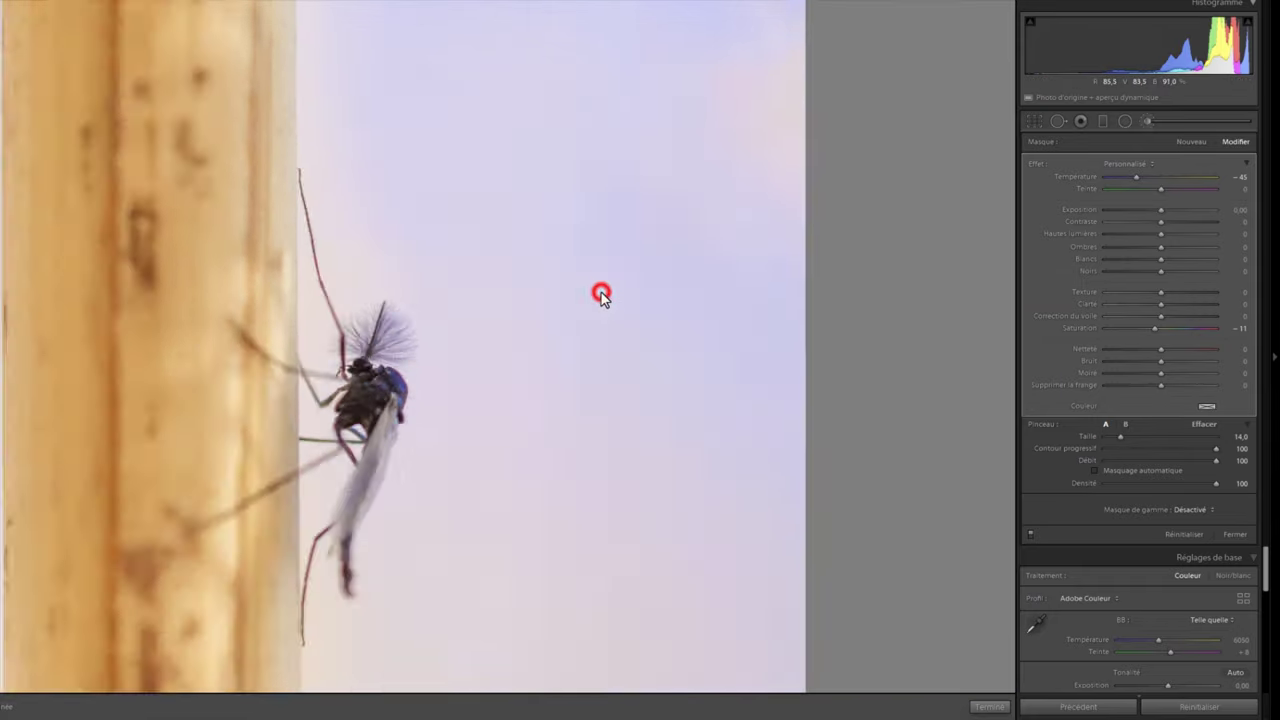
click(600, 293)
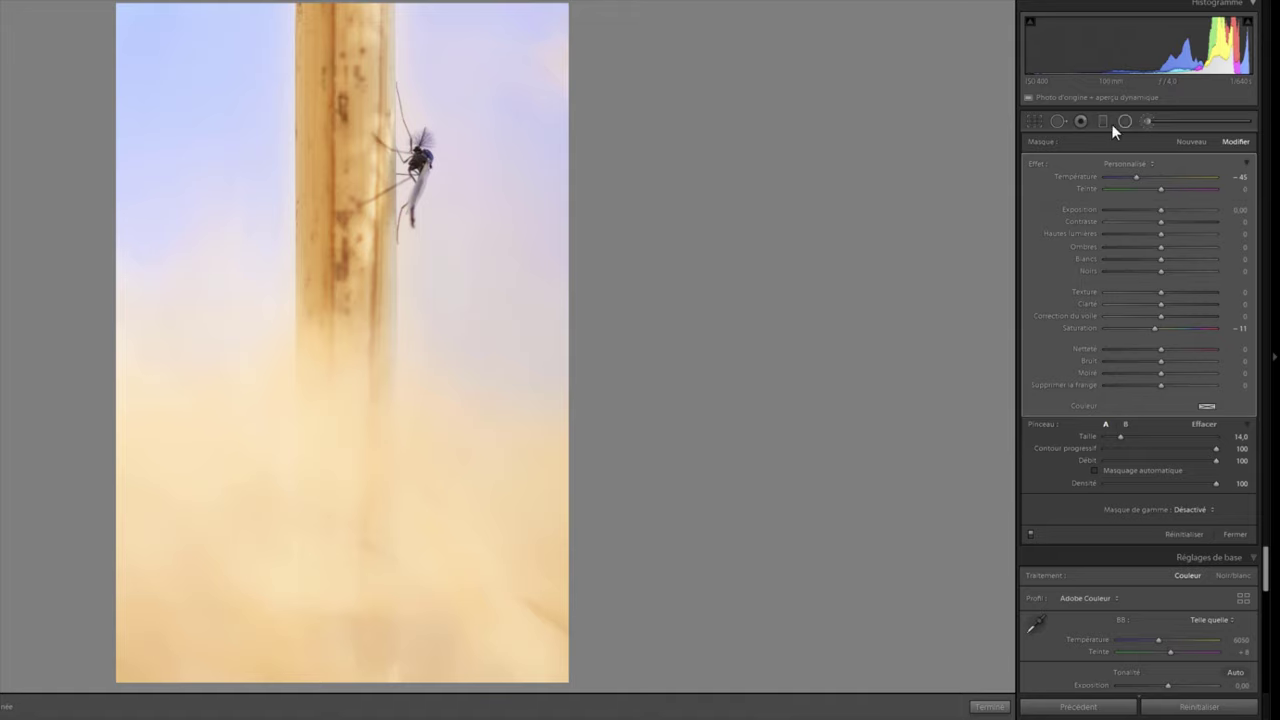
Step: Heal the spot at the top-right edge using clean sky as the source, and toggle to compare
click(1058, 121)
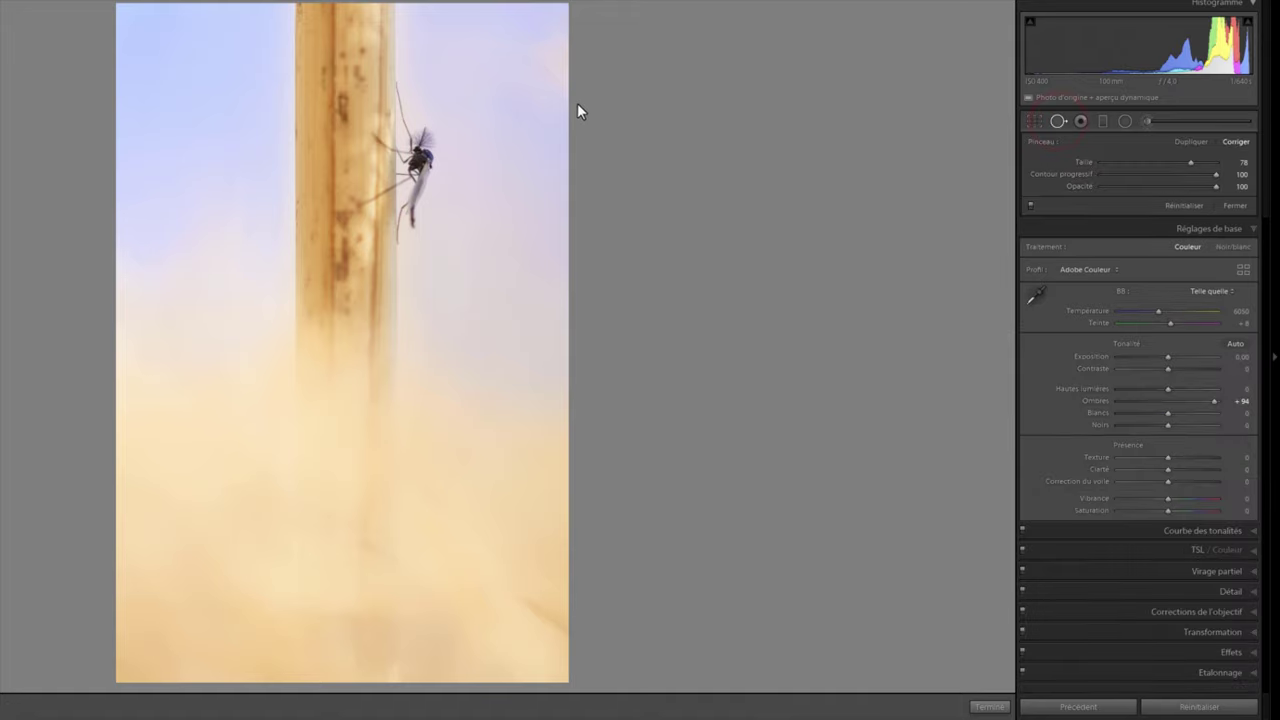
scroll(515, 97, up, 2)
drag(561, 64, 562, 78)
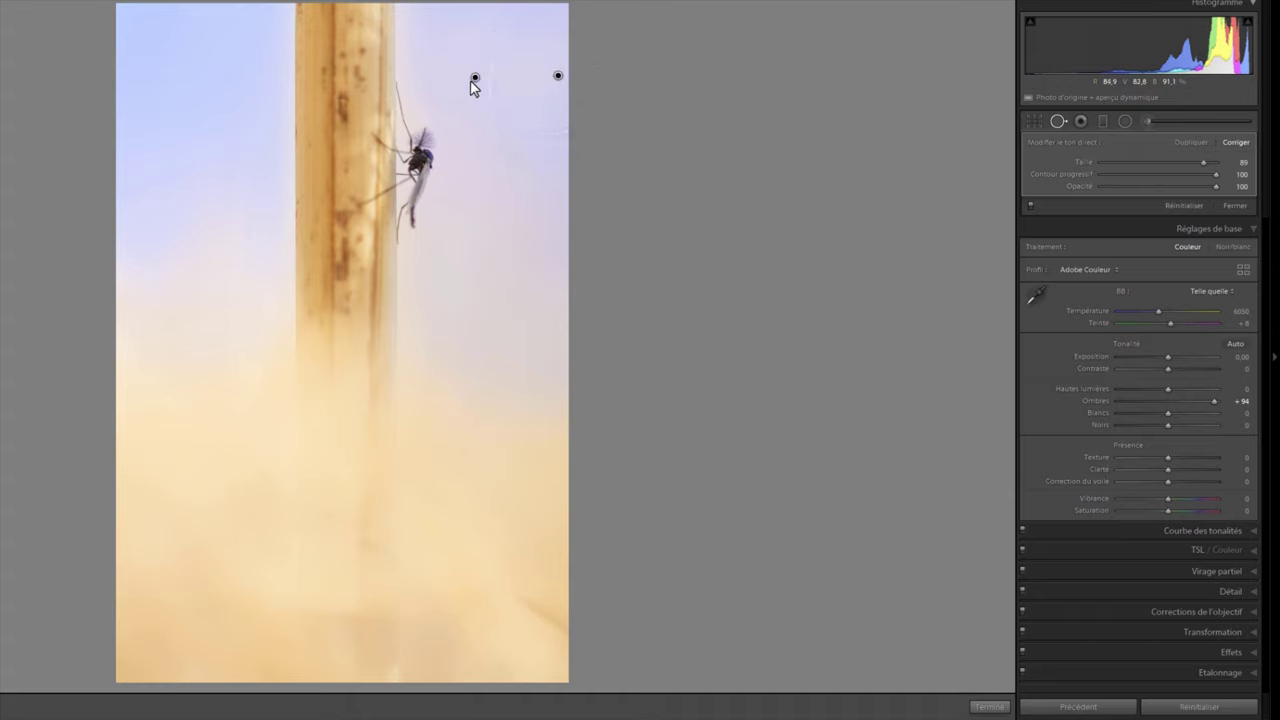
click(477, 80)
mouse_move(267, 80)
mouse_down()
mouse_move(197, 78)
mouse_move(197, 90)
mouse_up()
click(1030, 208)
click(1030, 208)
click(1029, 208)
click(1029, 208)
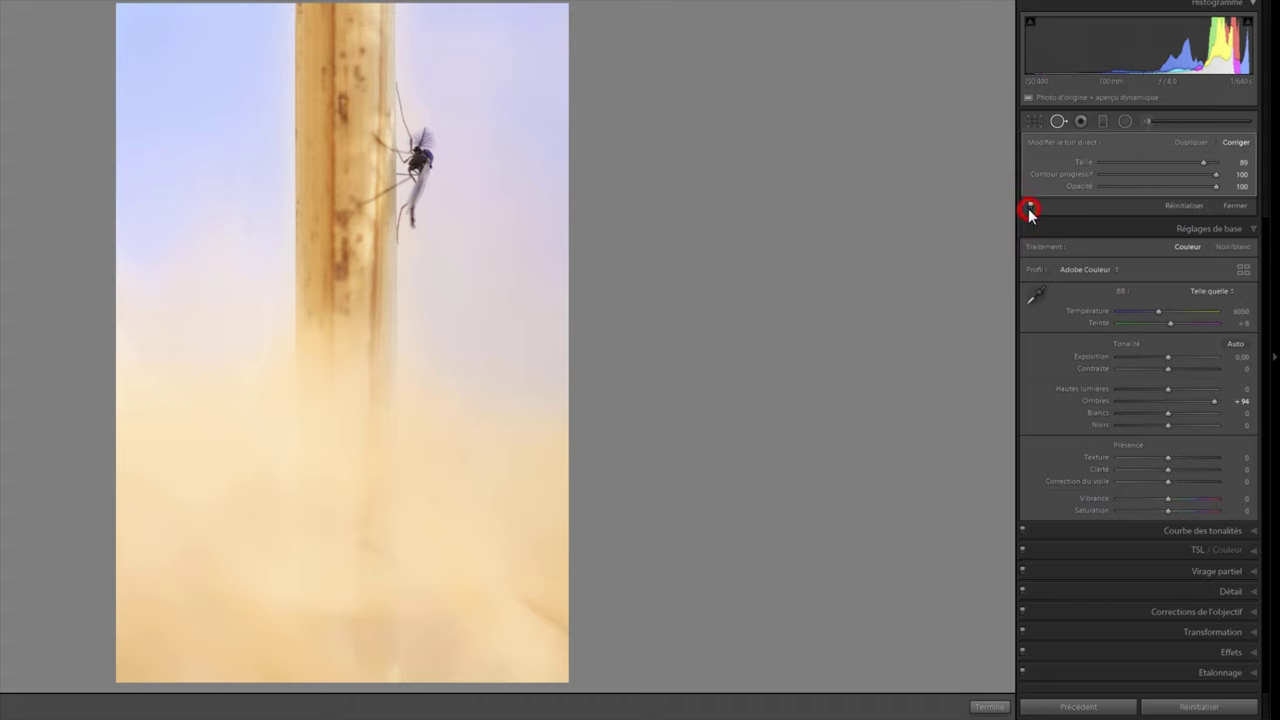
mouse_move(393, 630)
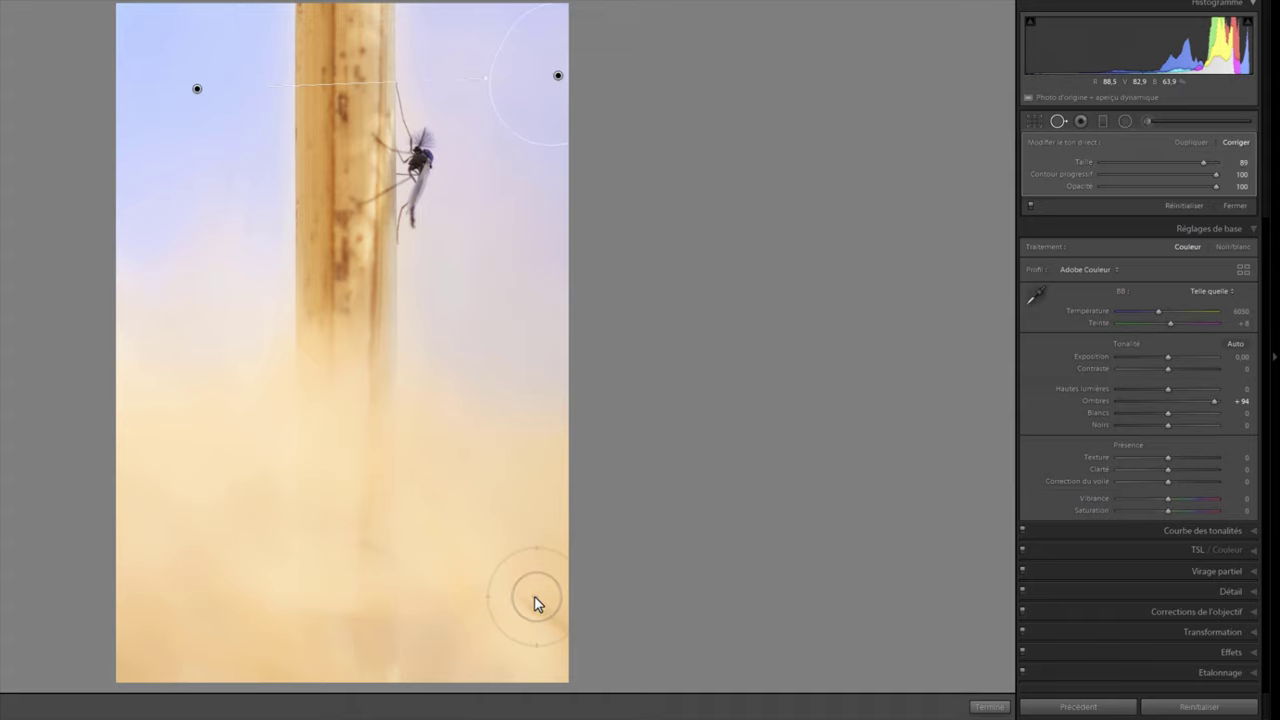
Step: Heal the lower foreground spots from the lower-left area, check them zoomed in, and close Spot Removal
drag(529, 609, 563, 620)
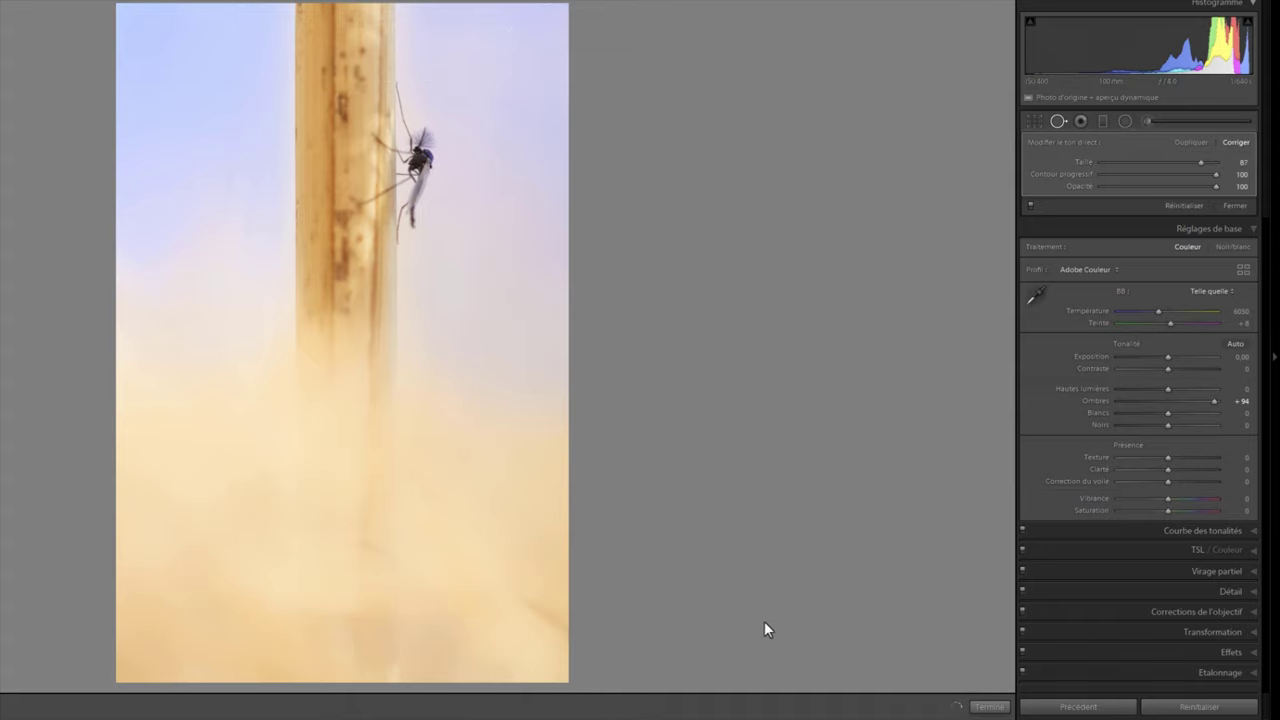
drag(389, 538, 191, 563)
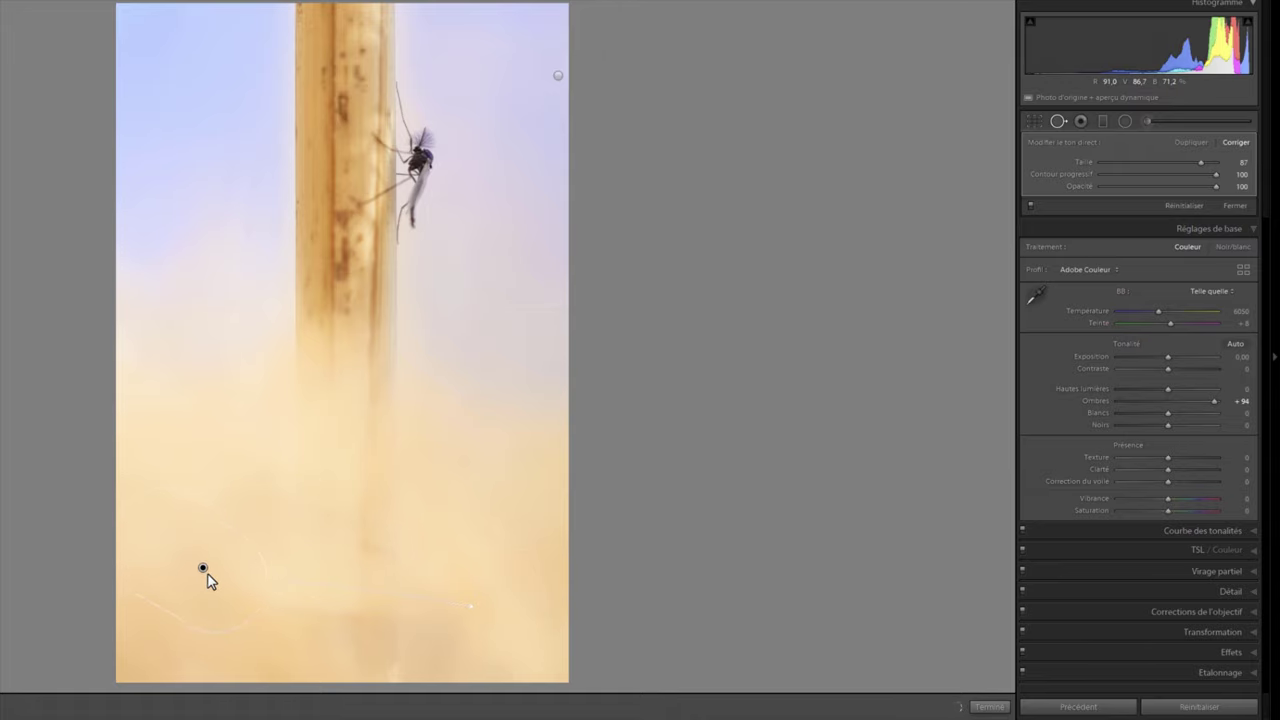
click(398, 684)
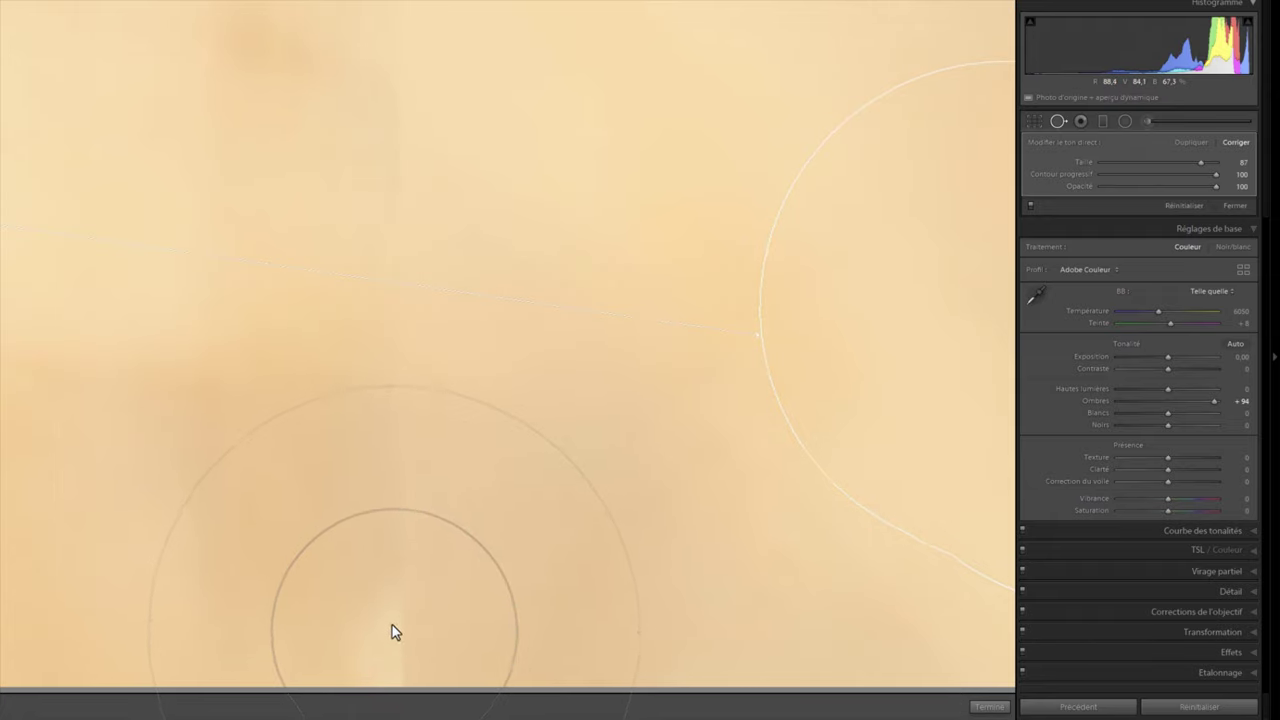
click(482, 538)
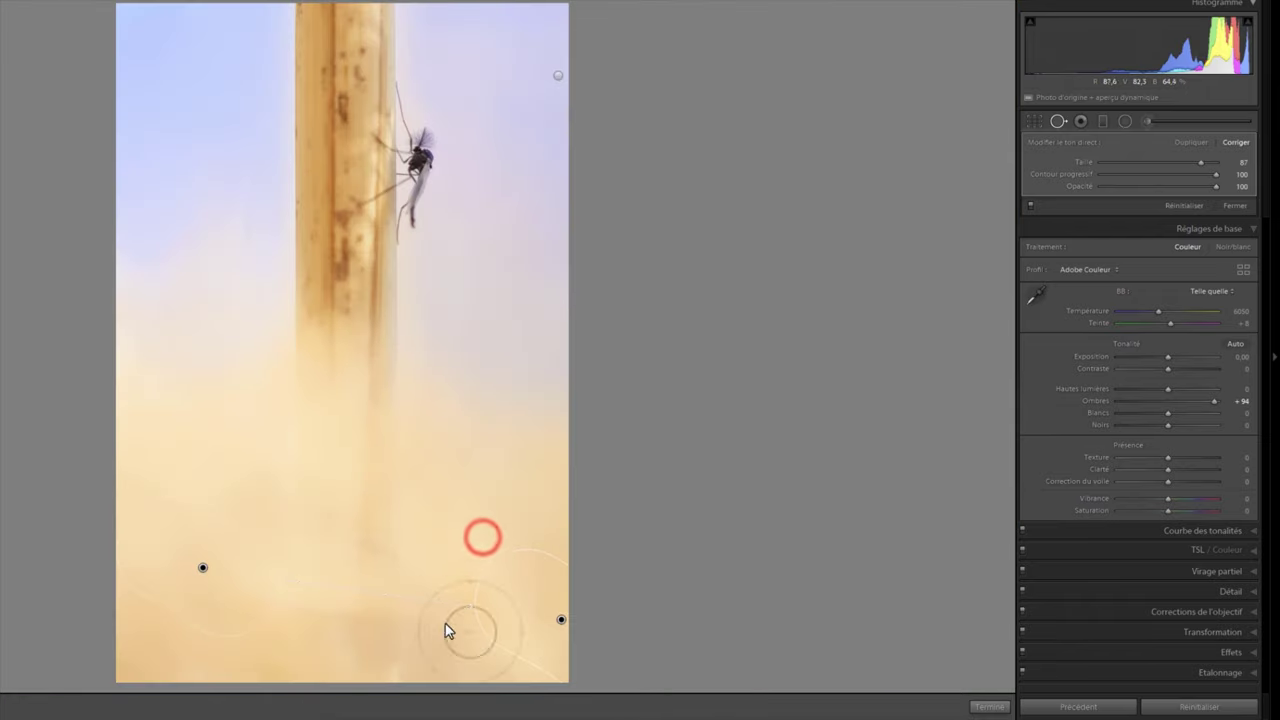
click(397, 676)
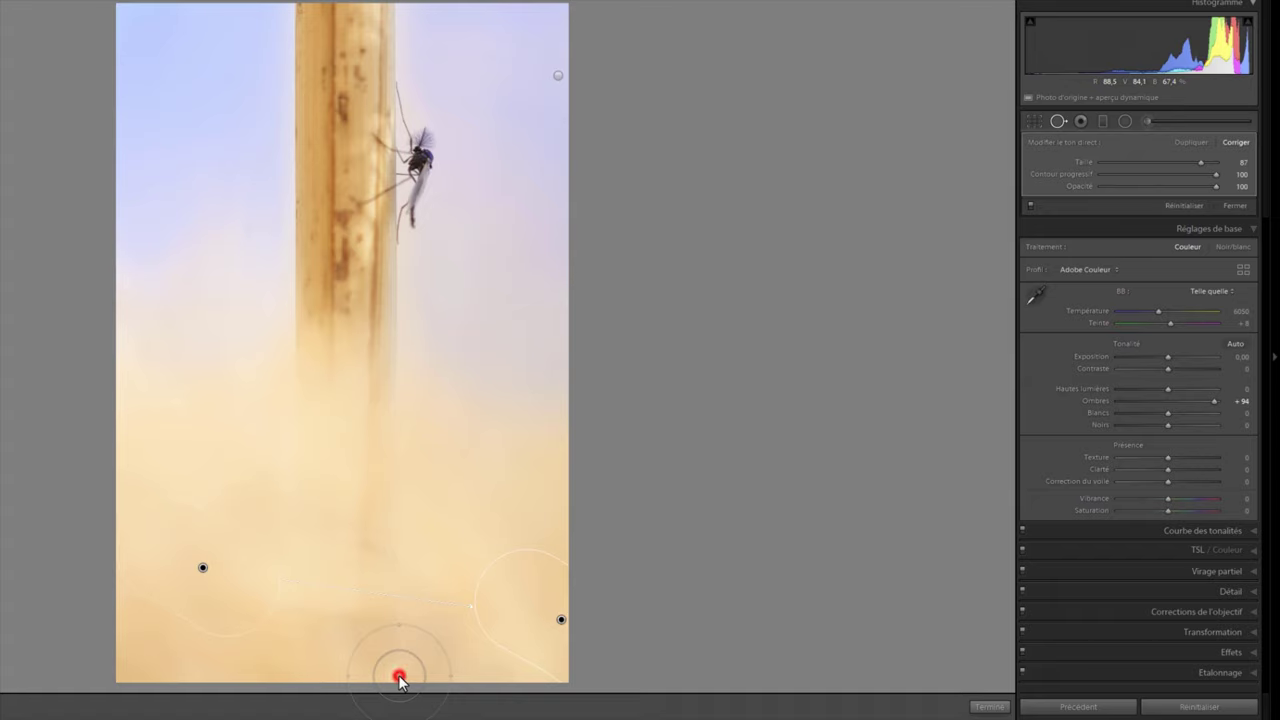
click(288, 571)
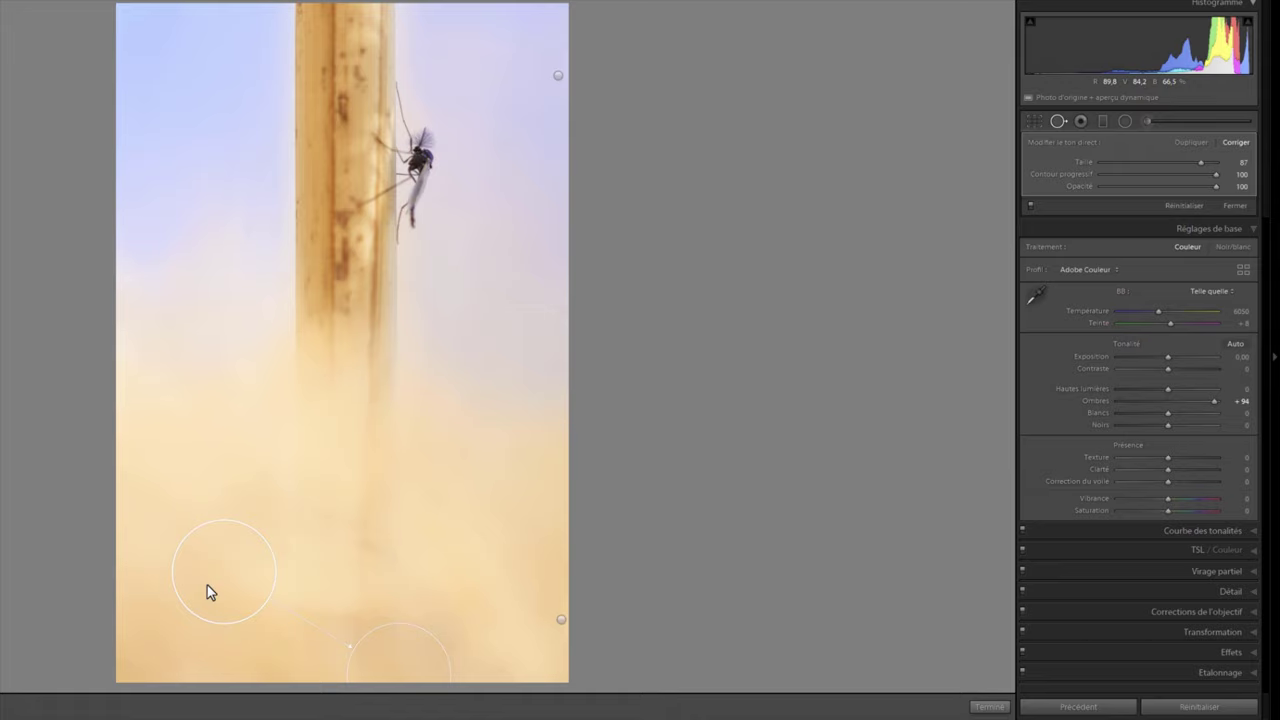
click(1057, 122)
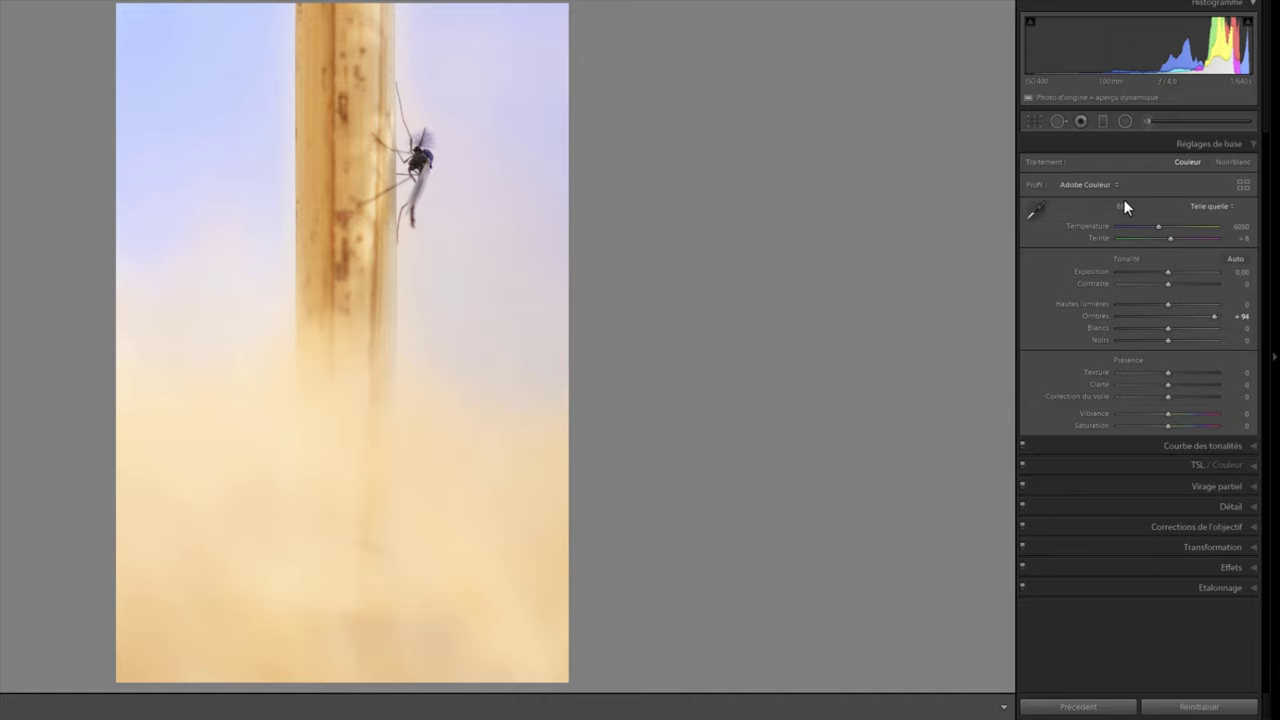
Step: Choose Artistique 04 in the profile browser and lower its Amount to 42
click(1243, 185)
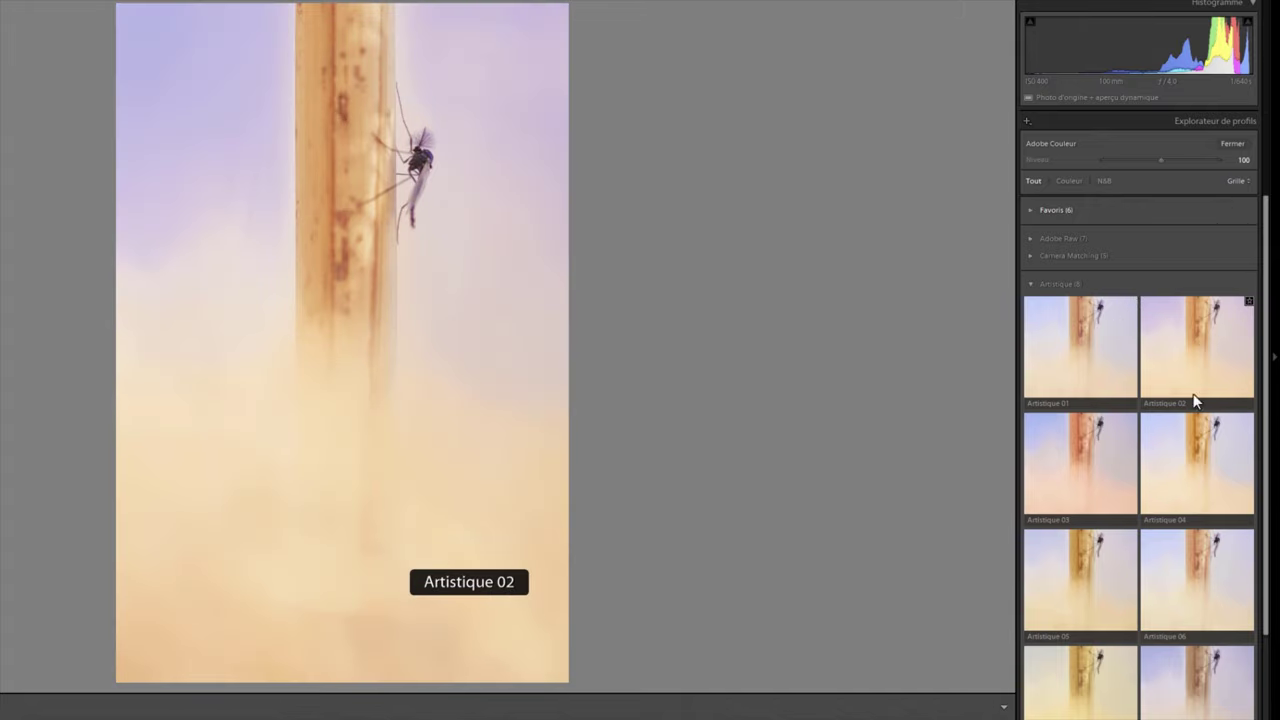
click(1194, 452)
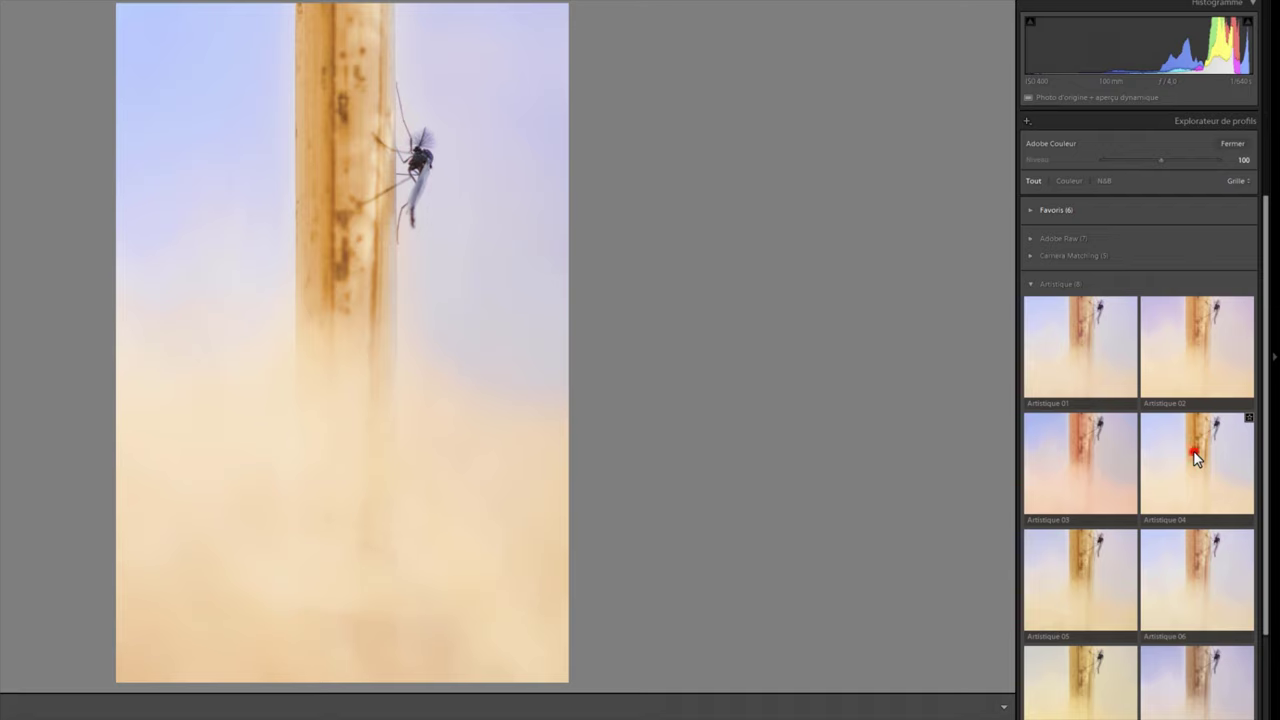
drag(1162, 160, 1127, 155)
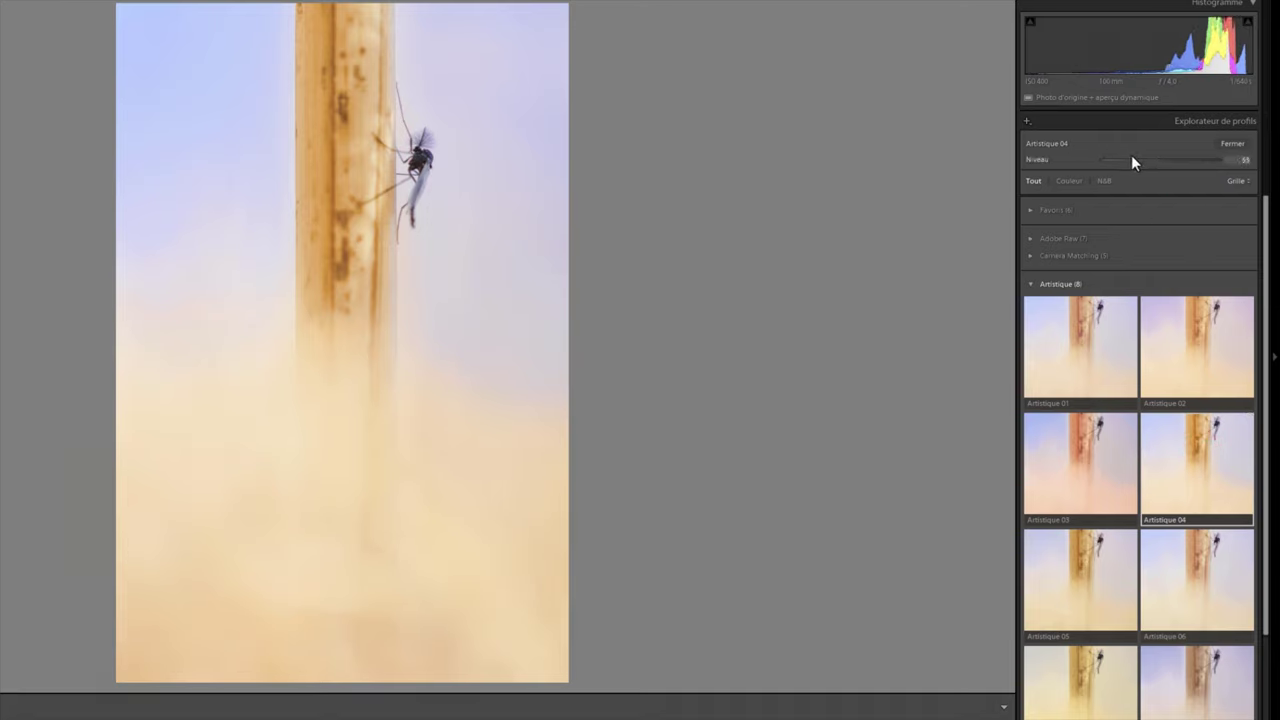
click(1232, 143)
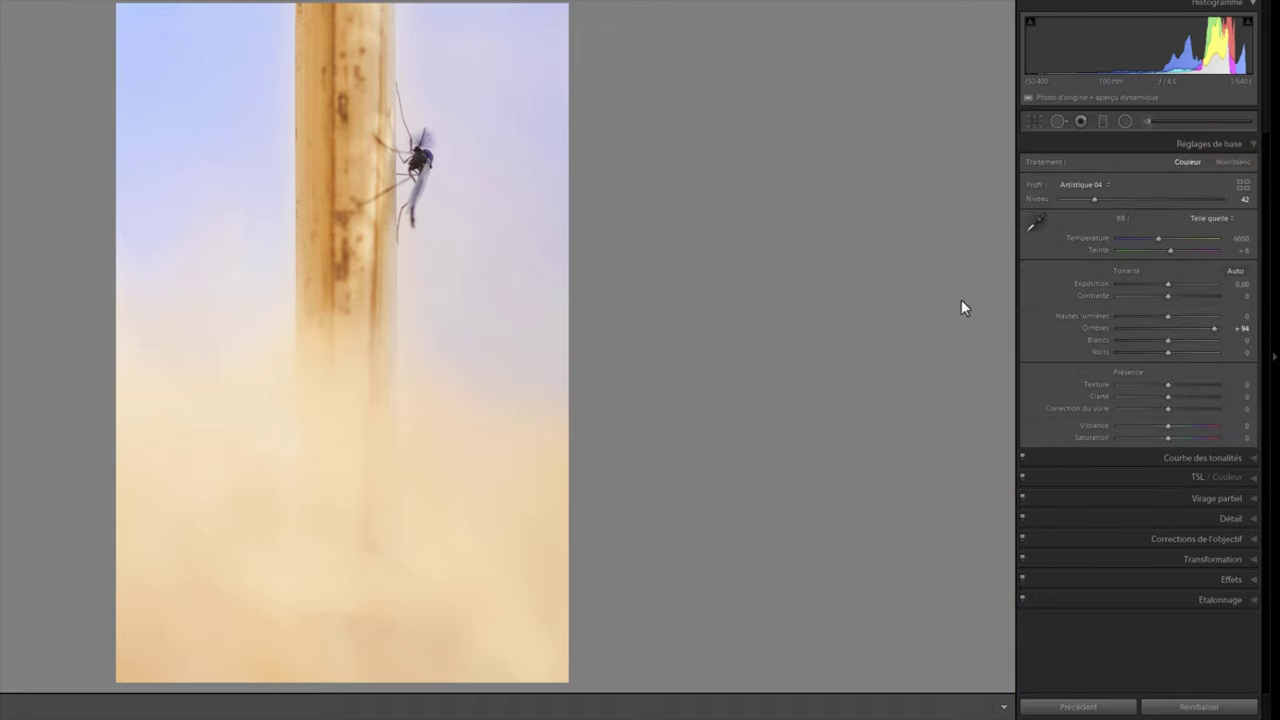
Step: Switch to the Before/After view and start a new Adjustment Brush enlarged to size 27.8
key(y)
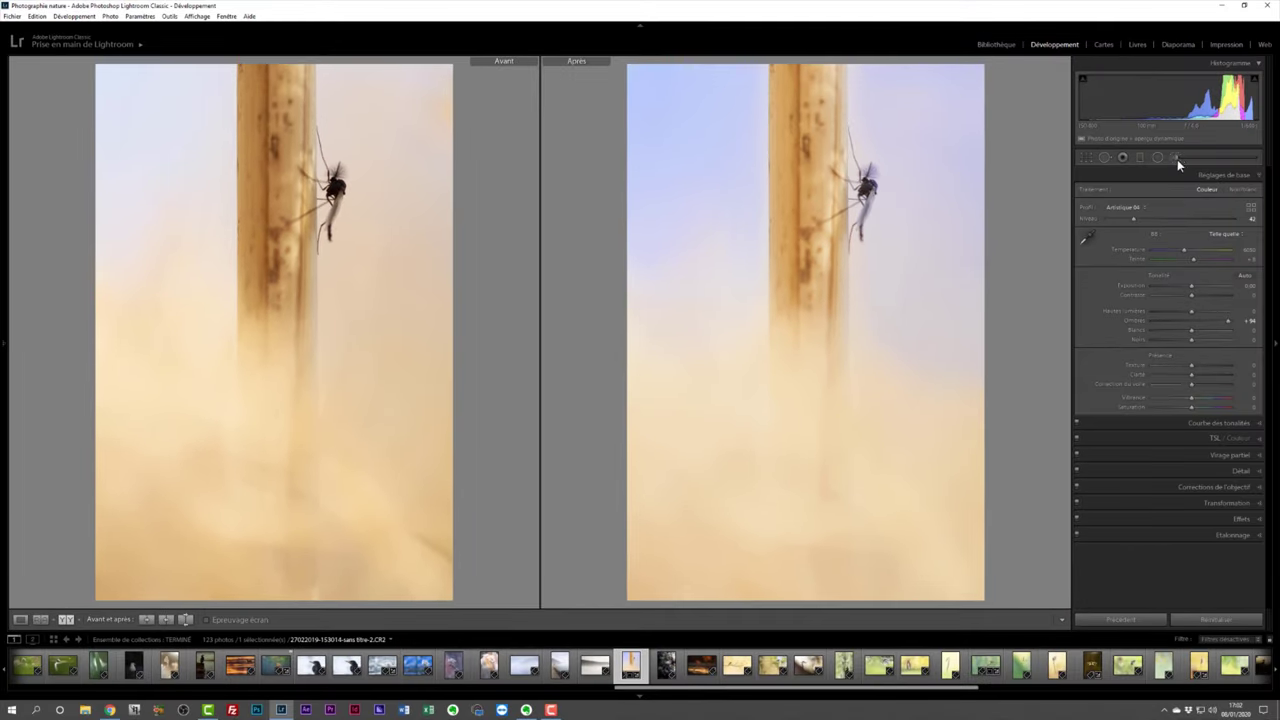
click(1176, 158)
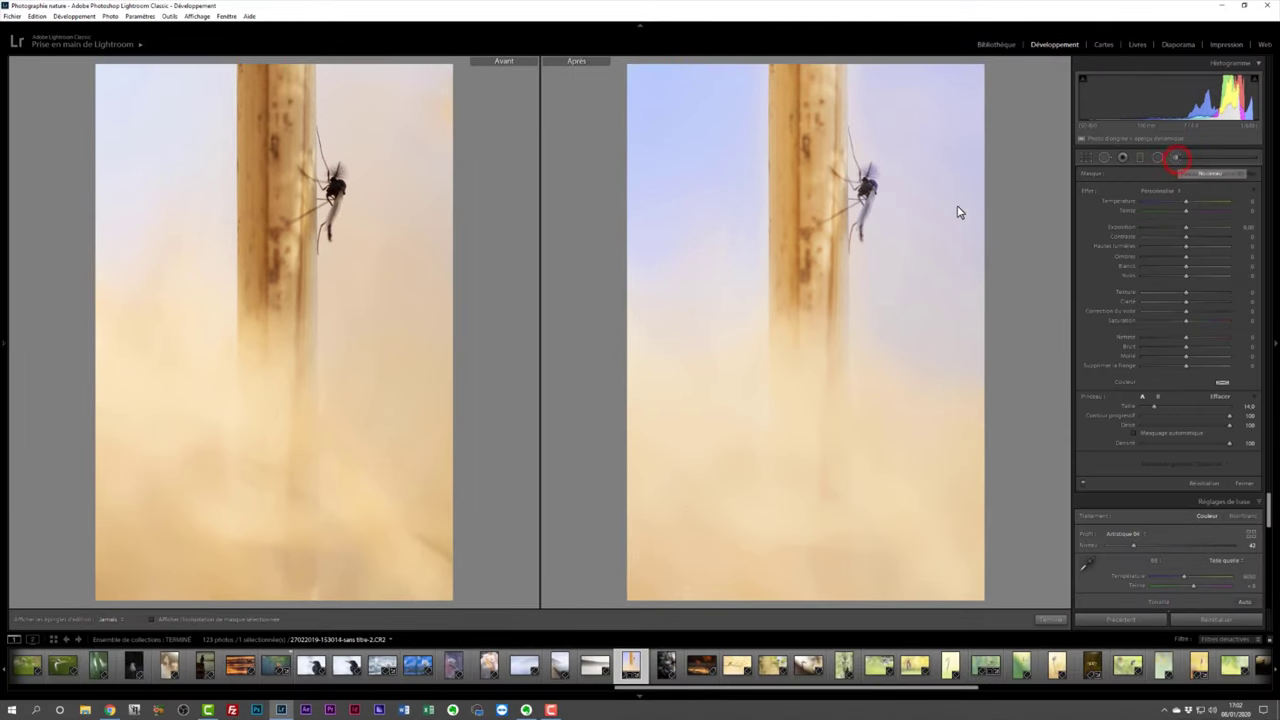
scroll(946, 201, up, 2)
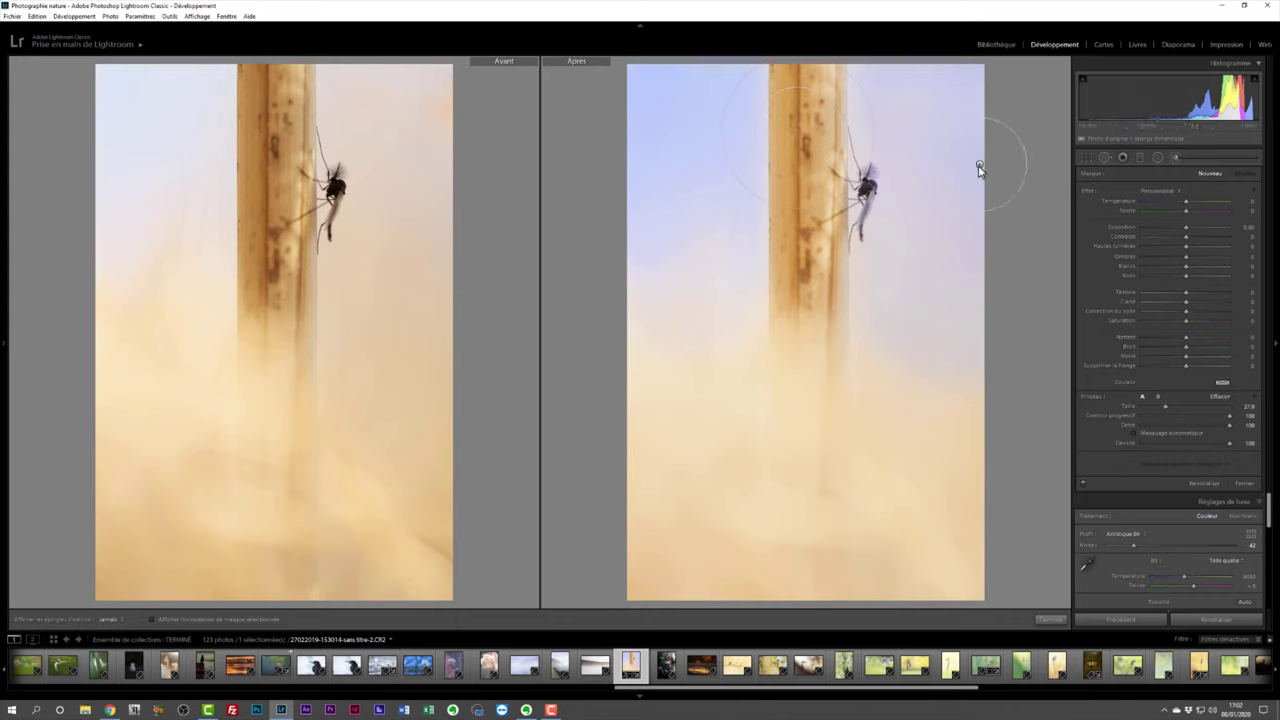
Step: Give the new brush Temperature -32 and Saturation -13 for a lavender sky tone
click(965, 175)
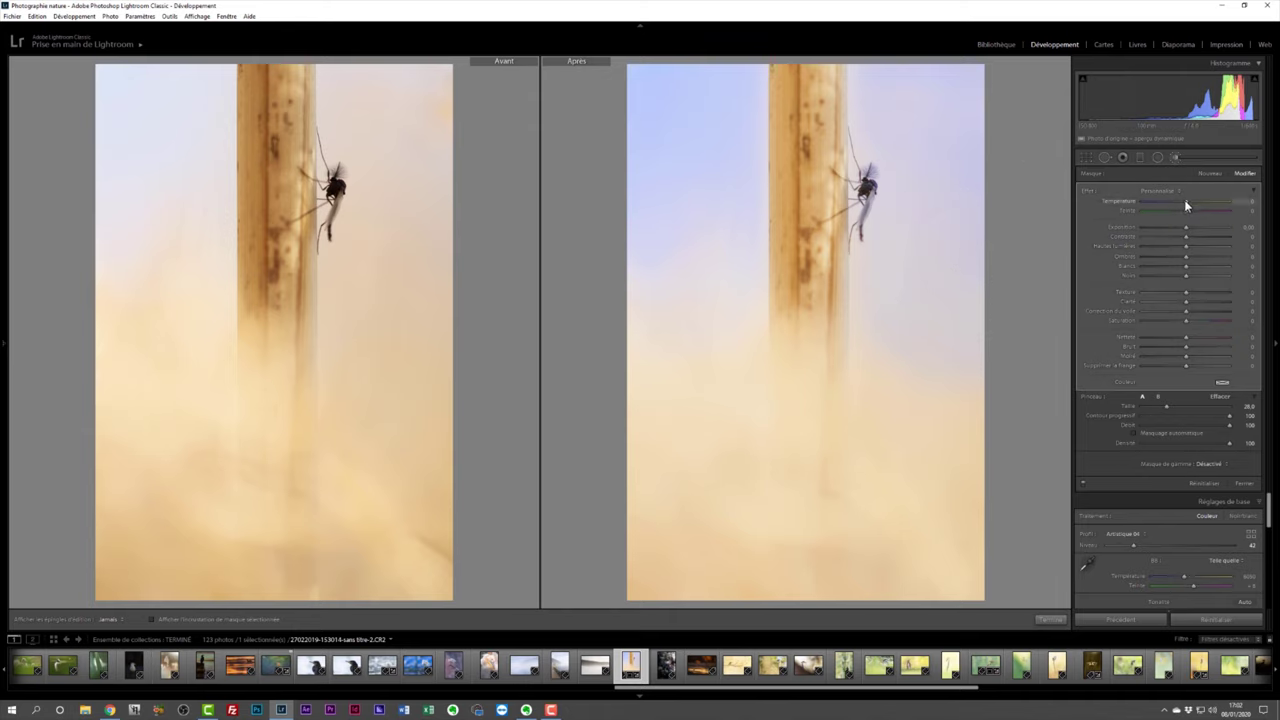
drag(1186, 201, 1177, 203)
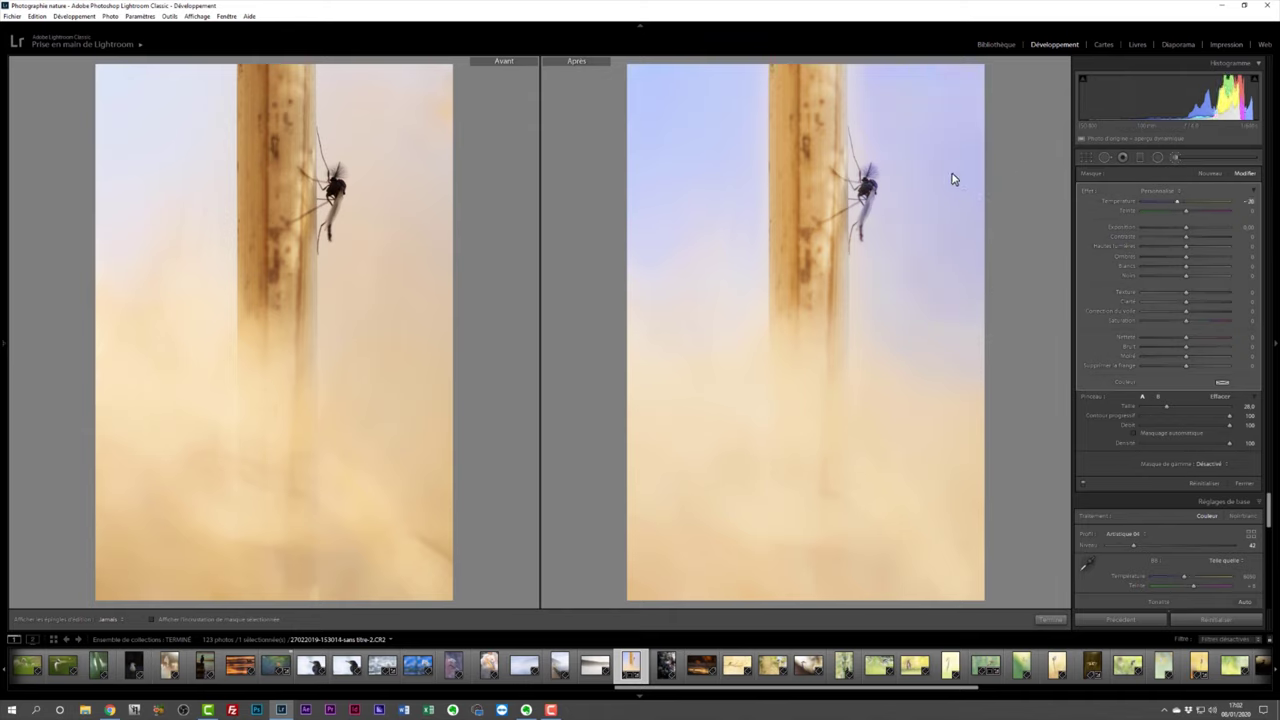
click(889, 149)
drag(1186, 321, 1179, 323)
drag(1190, 205, 1174, 205)
drag(1170, 200, 1164, 199)
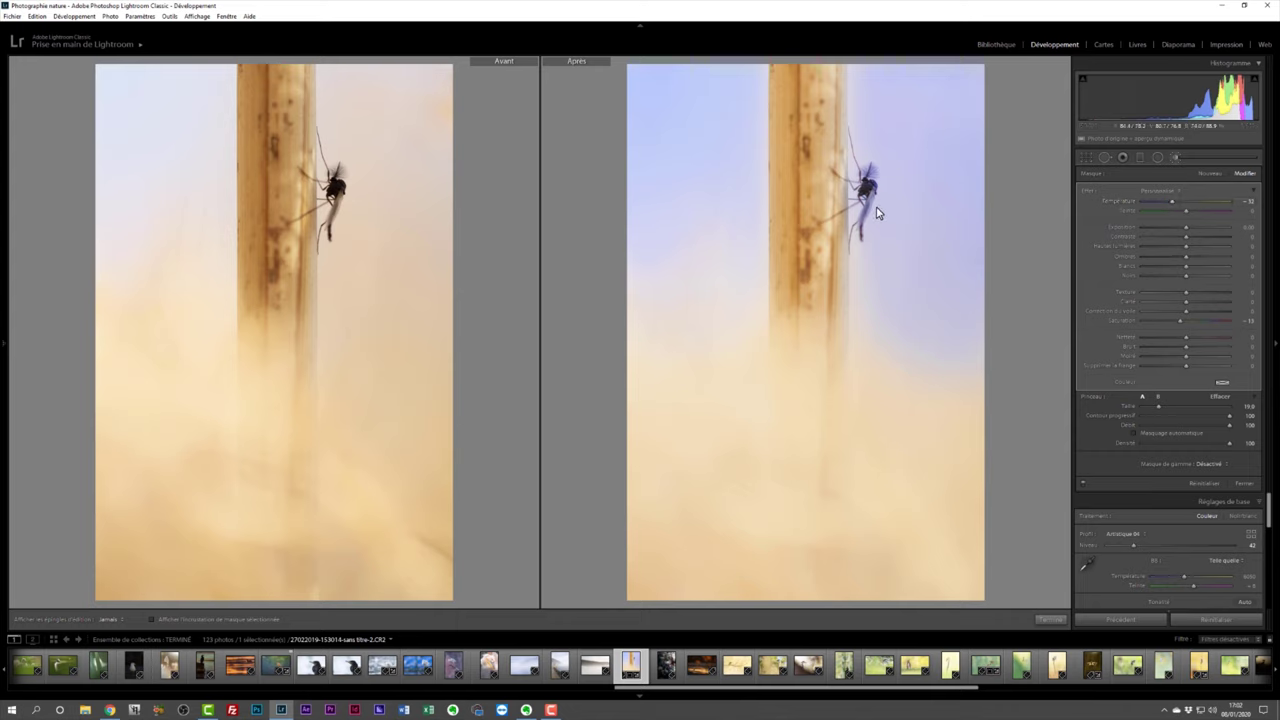
key(alt)
Step: Undo the stray brush strokes and switch the Adjustment Brush back to Erase
drag(868, 200, 843, 240)
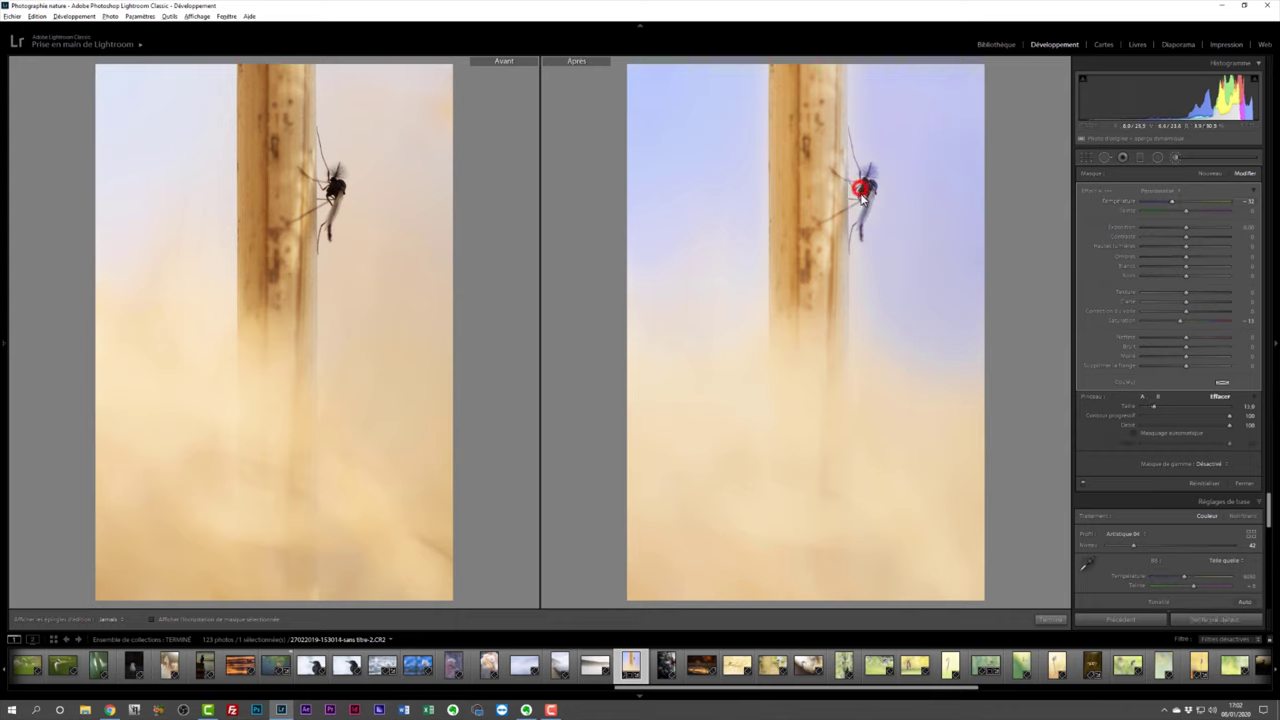
key(ctrl+z)
key(z)
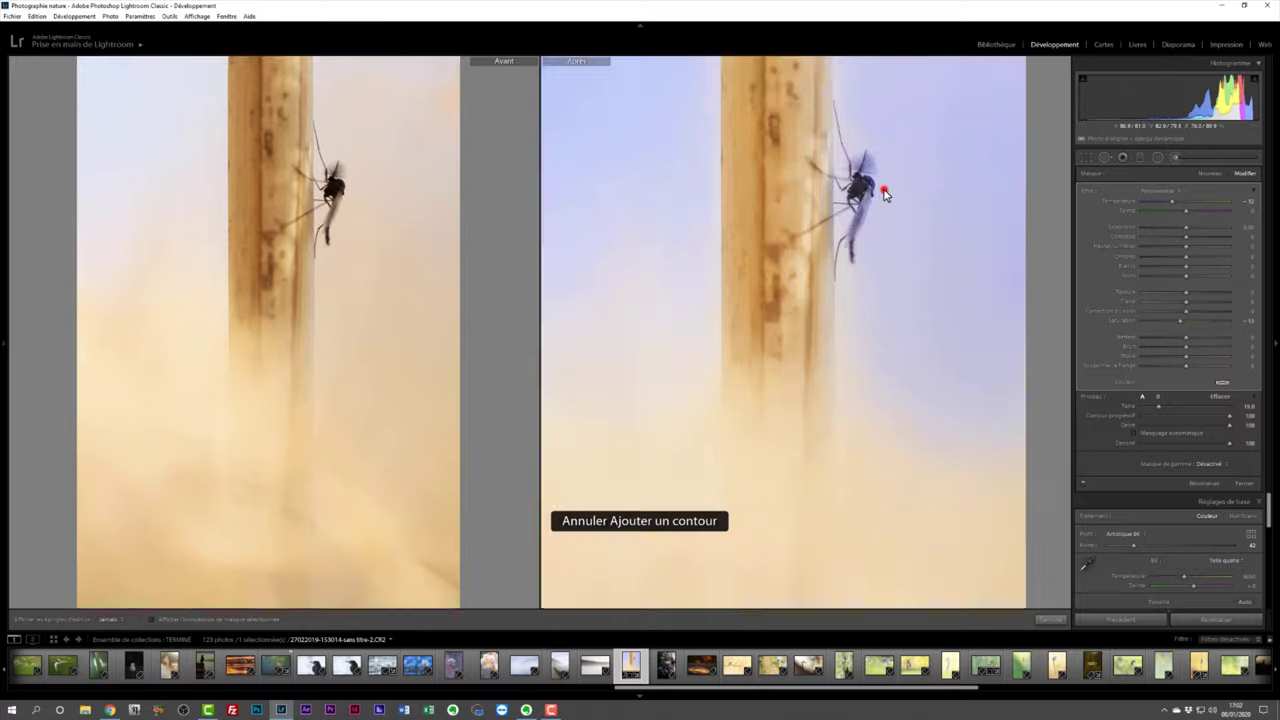
key(alt)
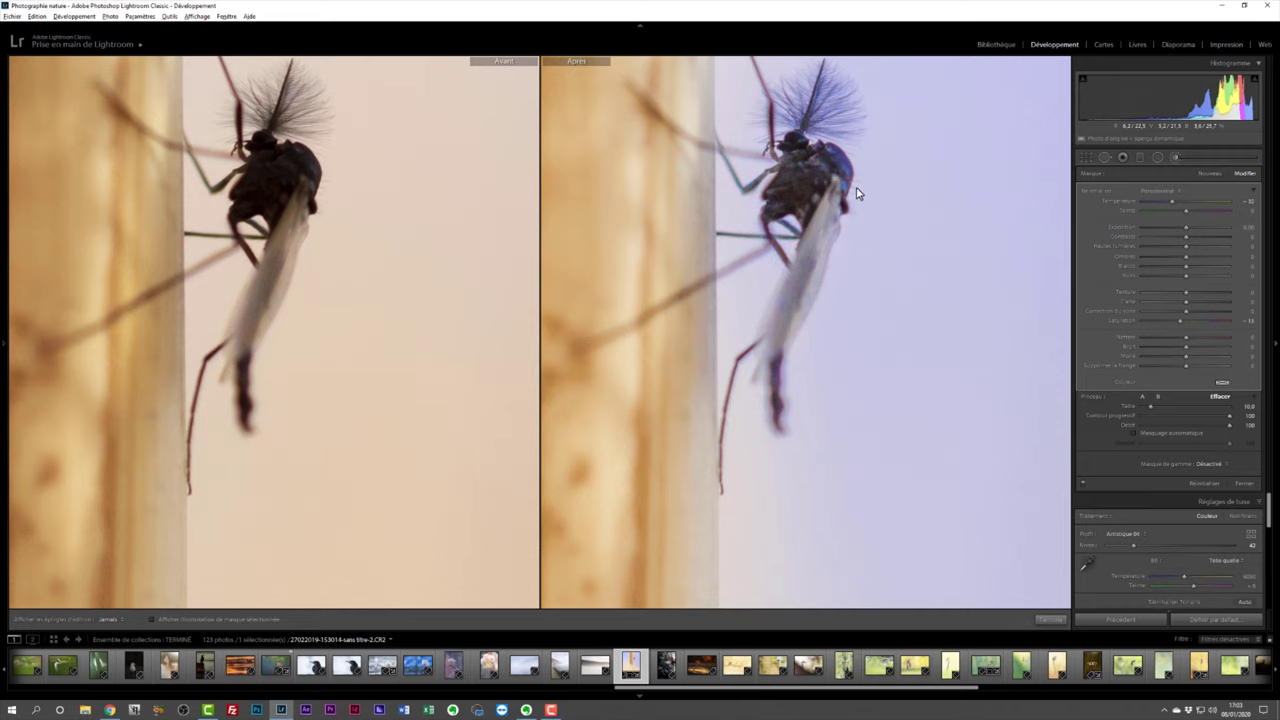
Step: At 1:1, erase the cooling from the mosquito with lower flow/density and feather 78, then return to Fit
drag(857, 200, 849, 294)
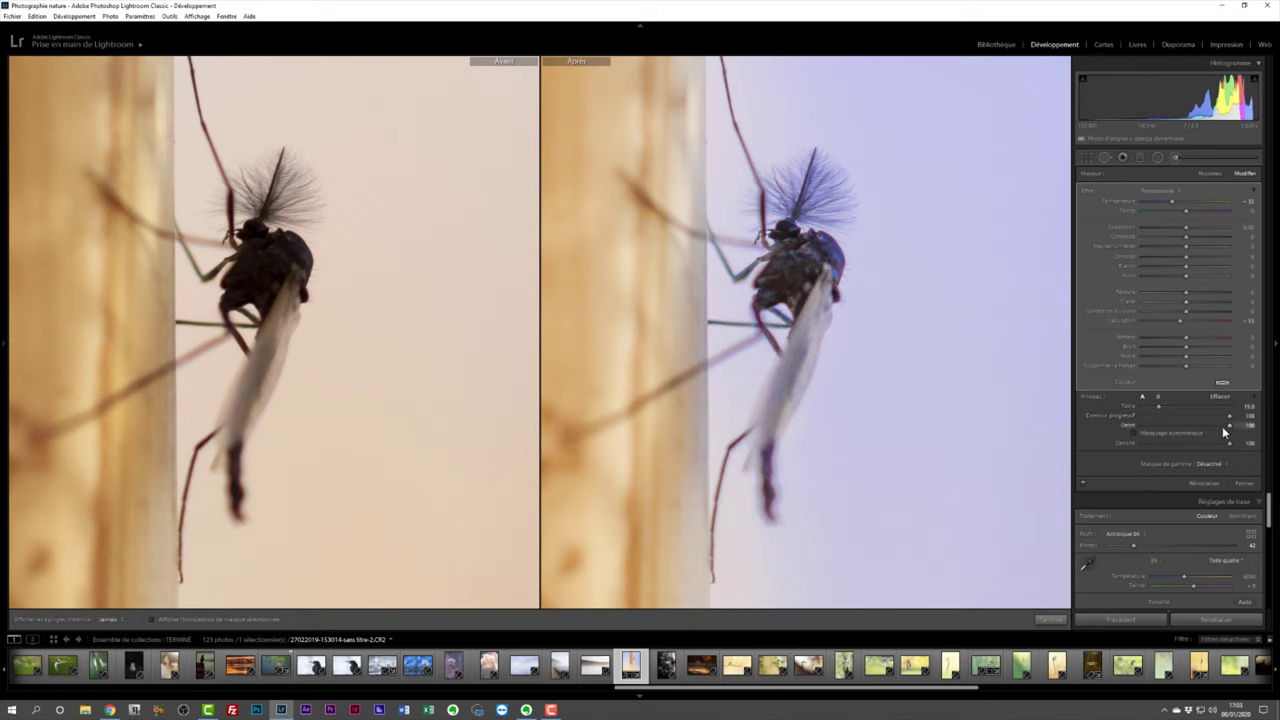
mouse_move(1222, 426)
mouse_down()
mouse_move(1208, 428)
mouse_move(1206, 450)
mouse_up()
key(alt)
click(785, 238)
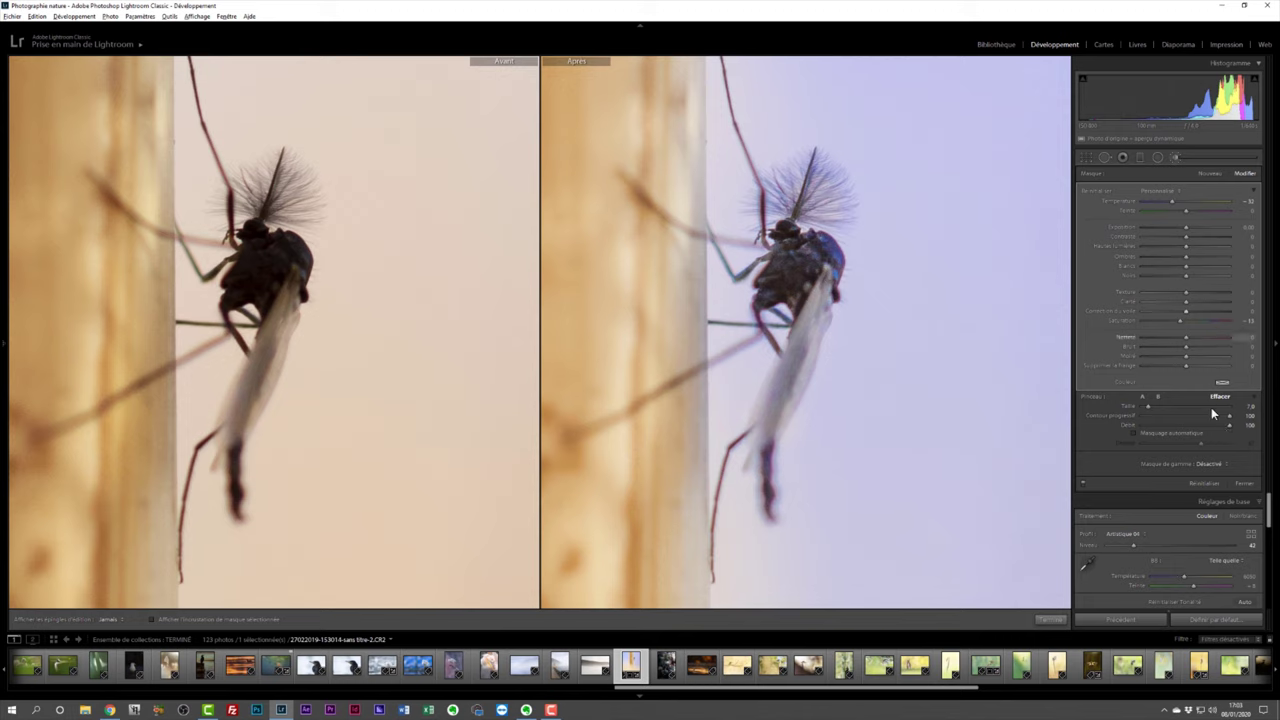
drag(1228, 414, 1196, 424)
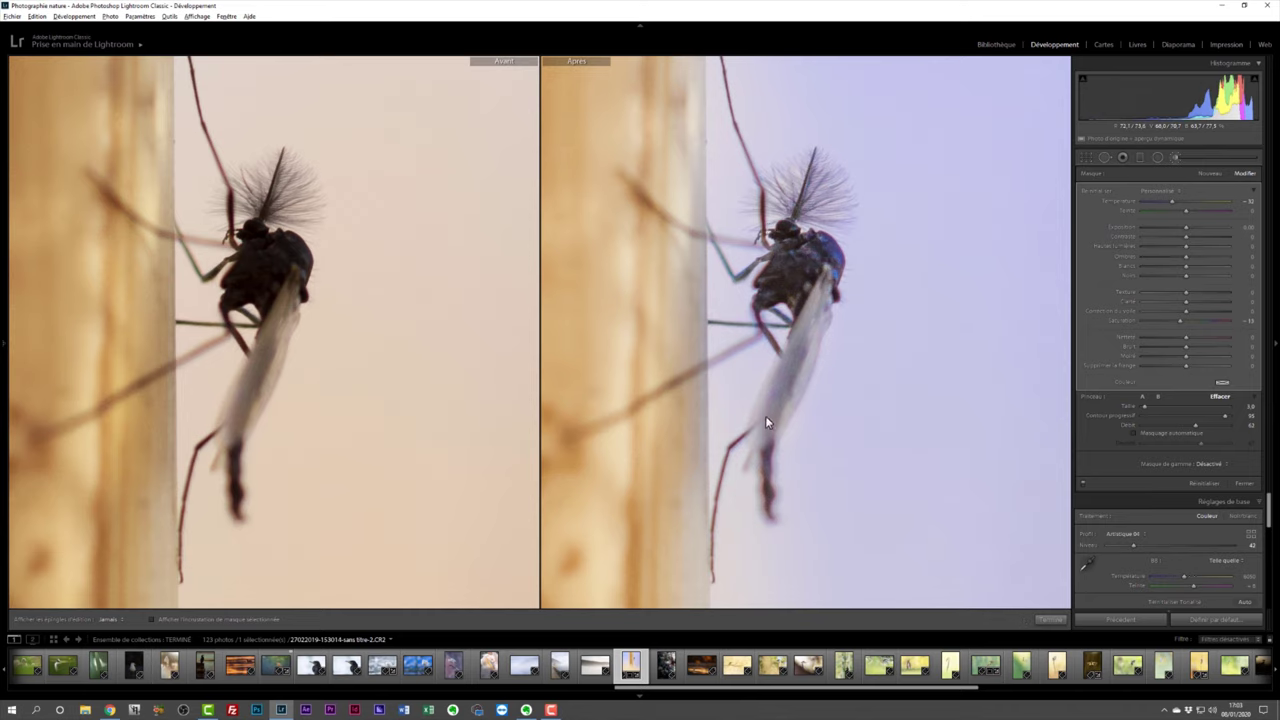
key(z)
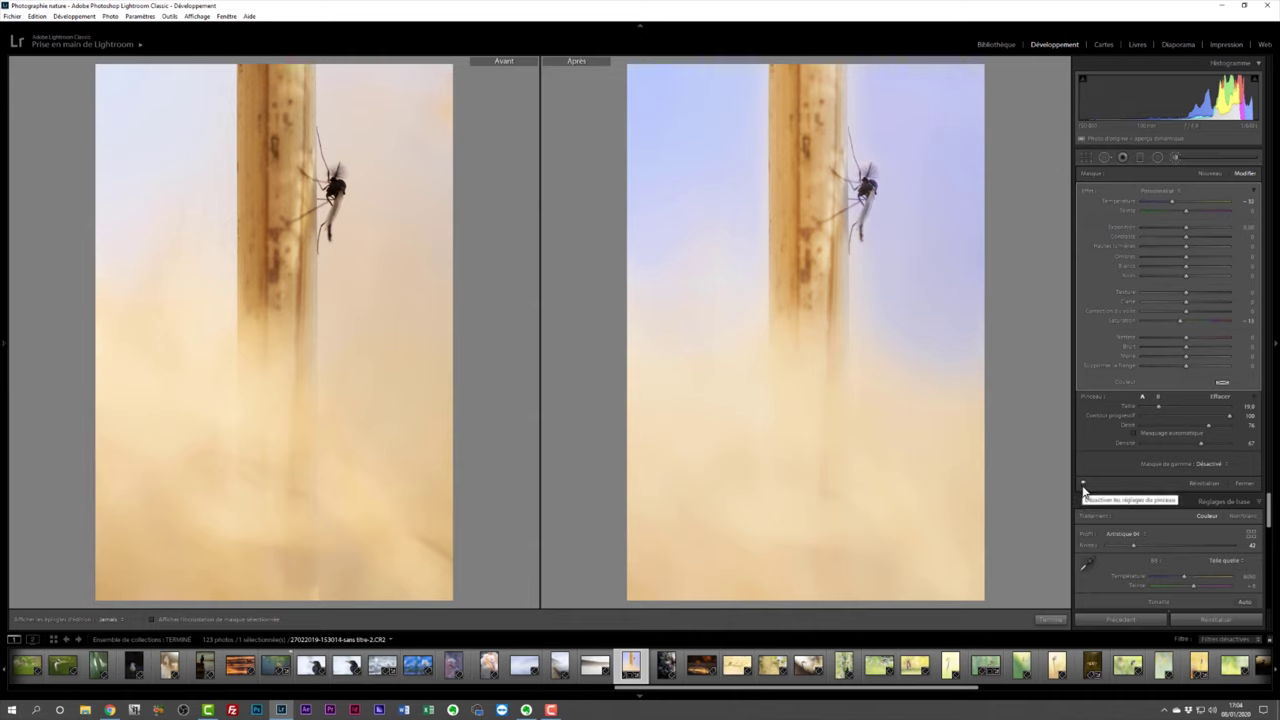
Step: Toggle the brush effect off and on to compare, then close the Adjustment Brush for the Basic panel
click(1082, 485)
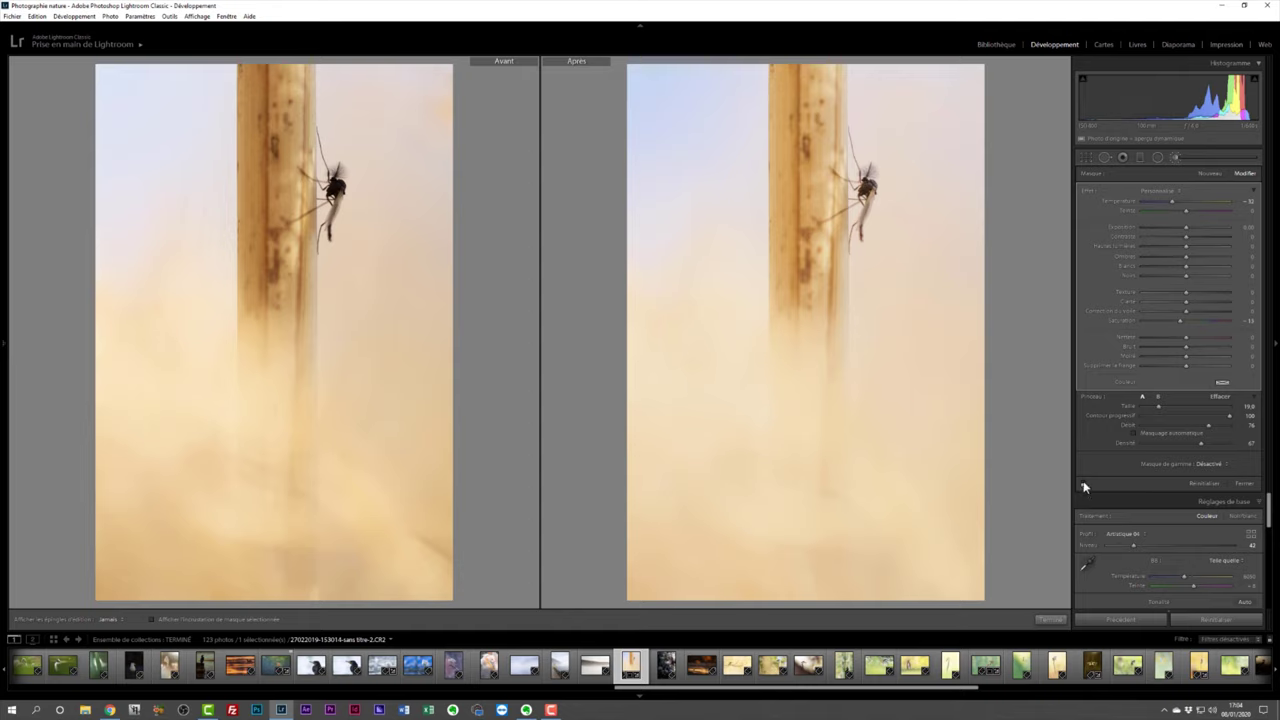
click(1082, 485)
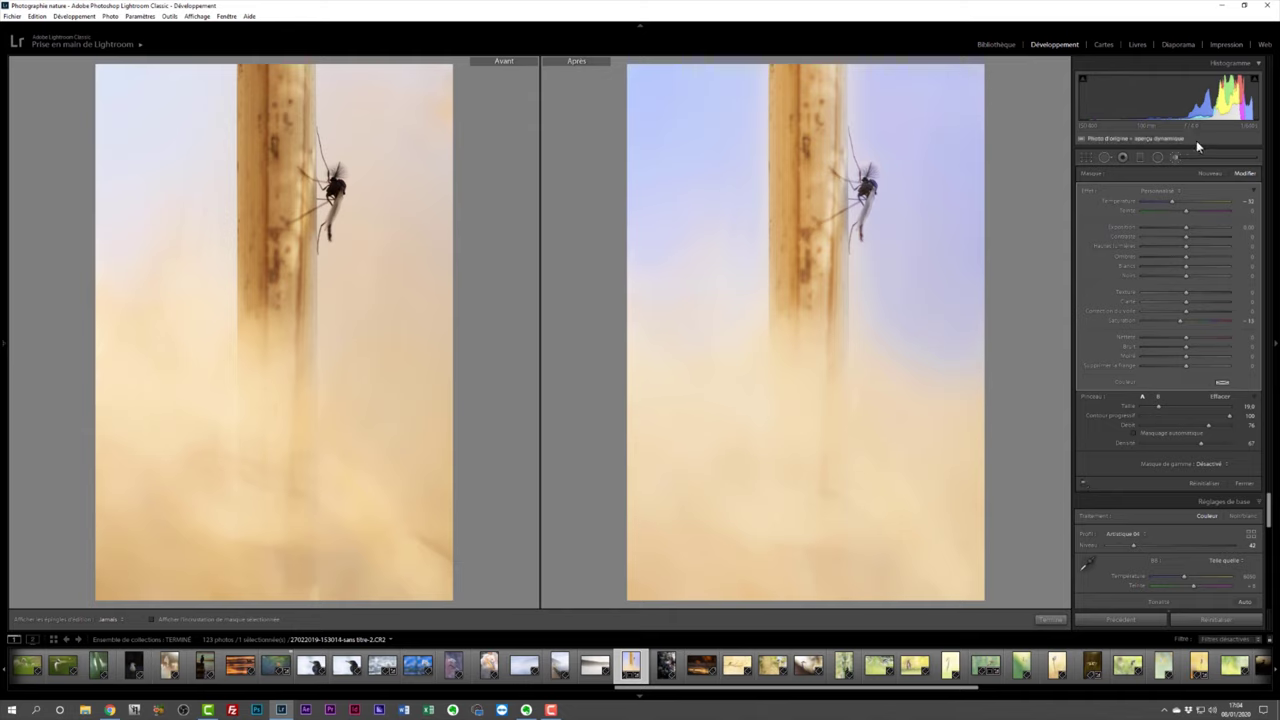
click(1176, 157)
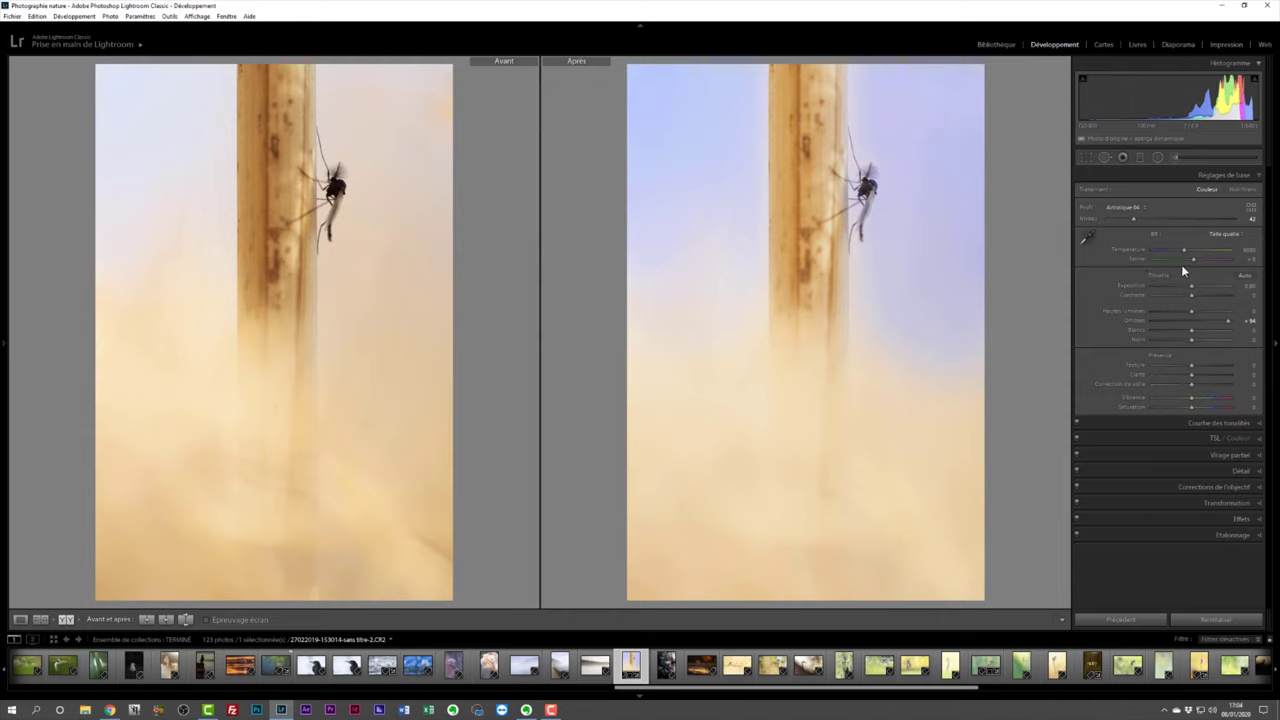
Step: Set Basic Saturation to -12, then zoom to 1:1 centered on the mosquito
click(1189, 410)
drag(1189, 410, 1186, 413)
click(874, 196)
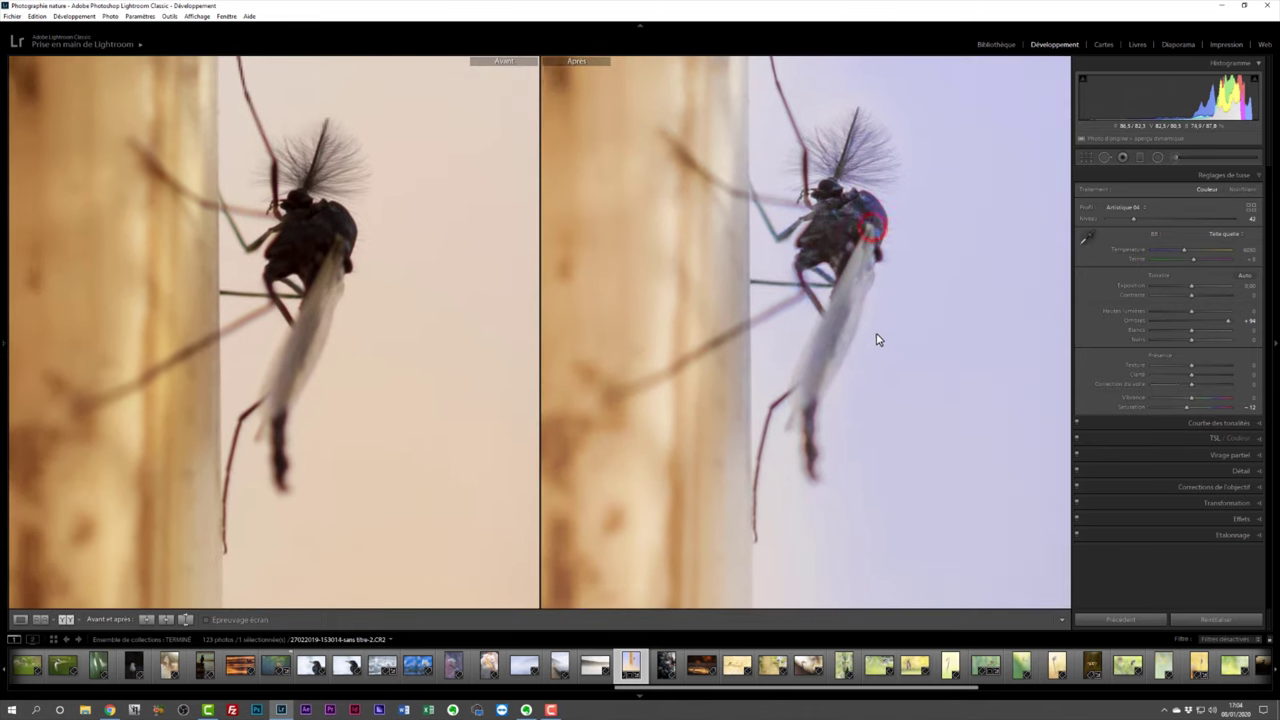
drag(871, 216, 891, 366)
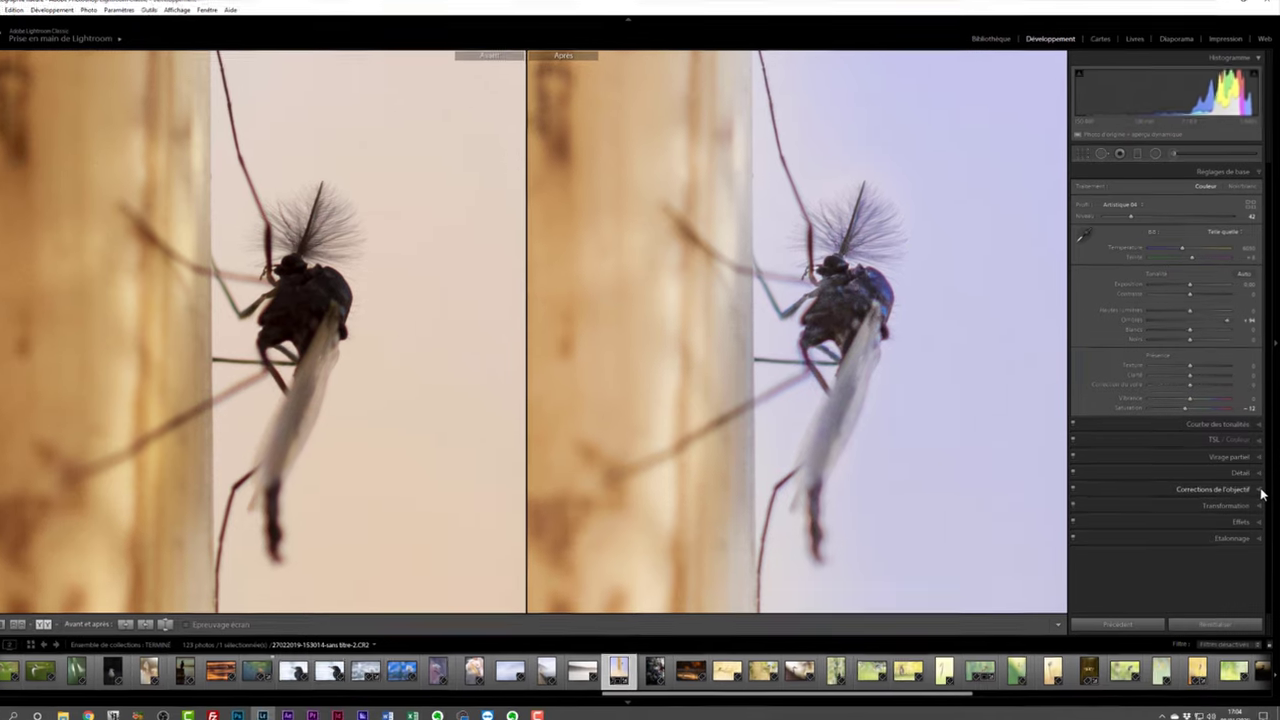
Step: In Lens Corrections, enable Remove Chromatic Aberration and set Defringe Purple Amount to 8
click(1260, 490)
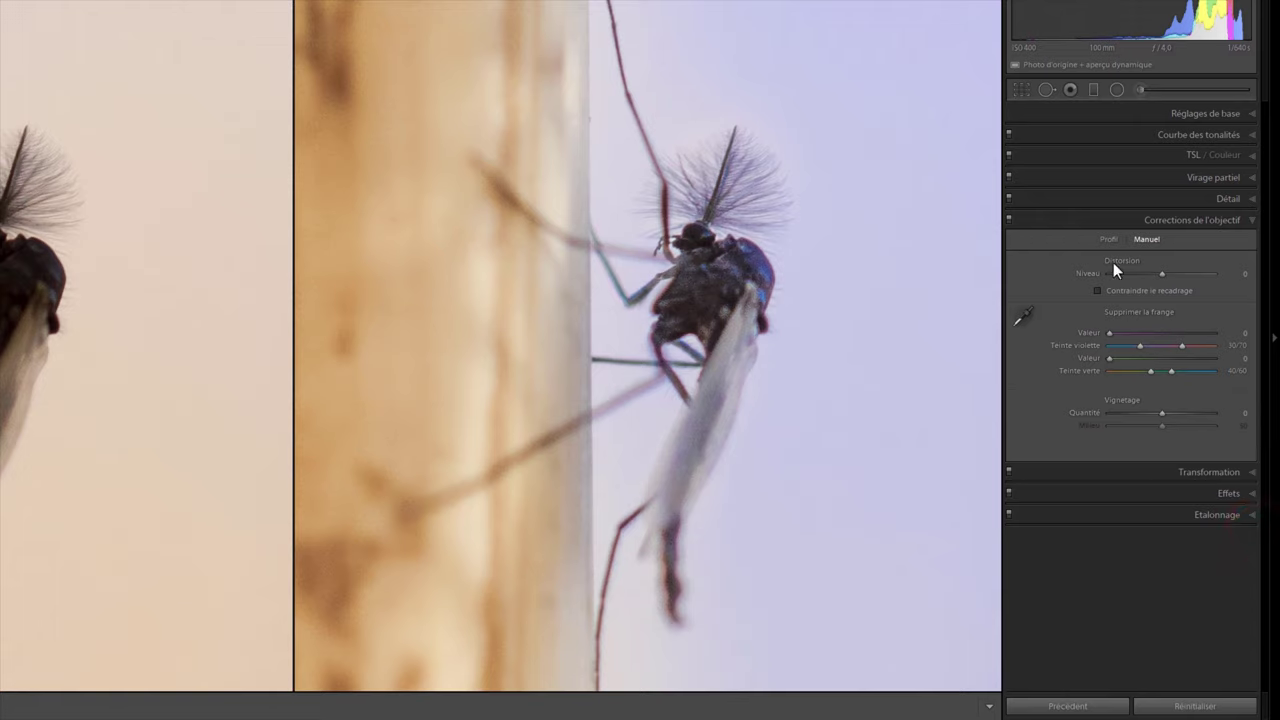
click(1110, 238)
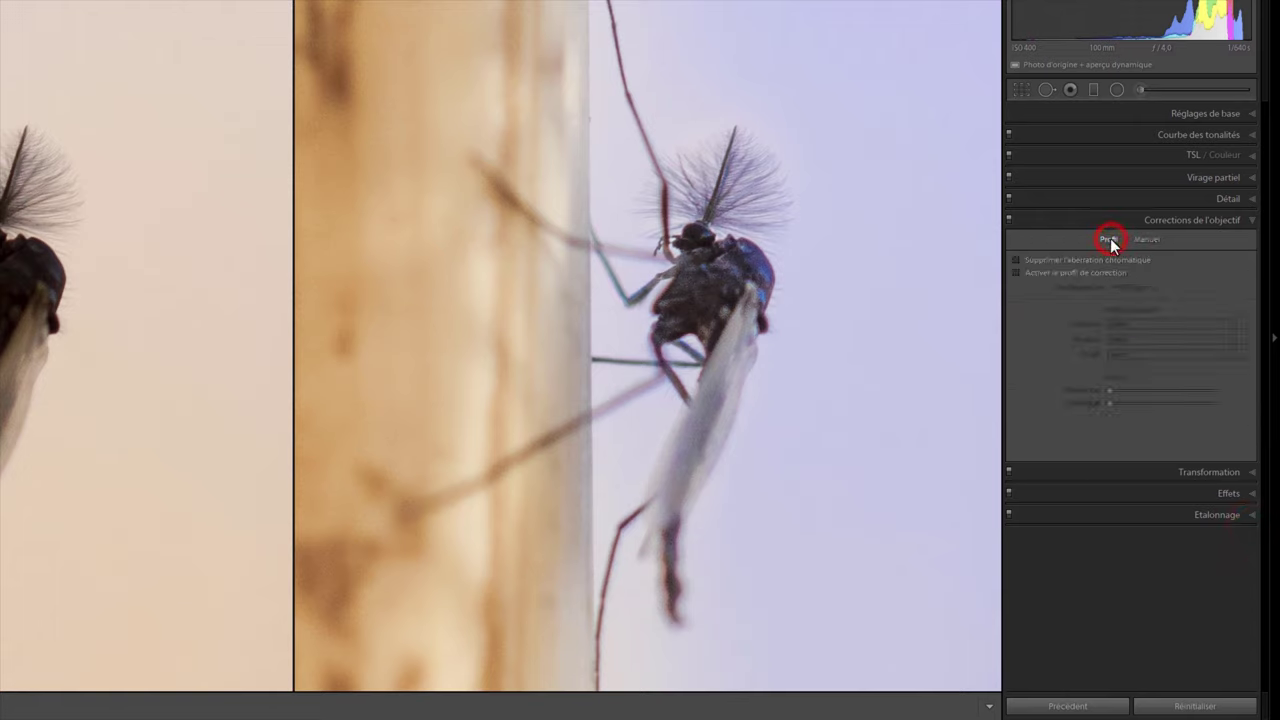
click(1028, 260)
click(1145, 239)
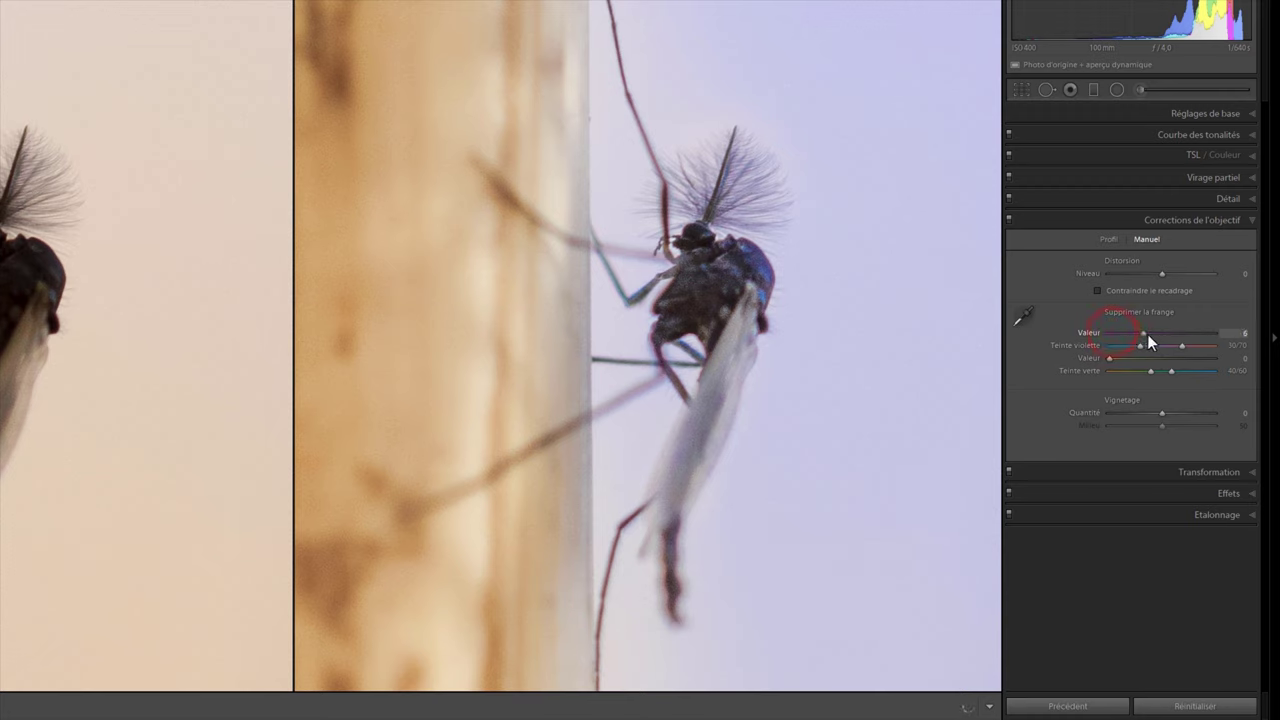
drag(1155, 334, 1151, 336)
Step: Compare lens corrections off/on, then widen the green defringe hue range to 25/94
click(1009, 220)
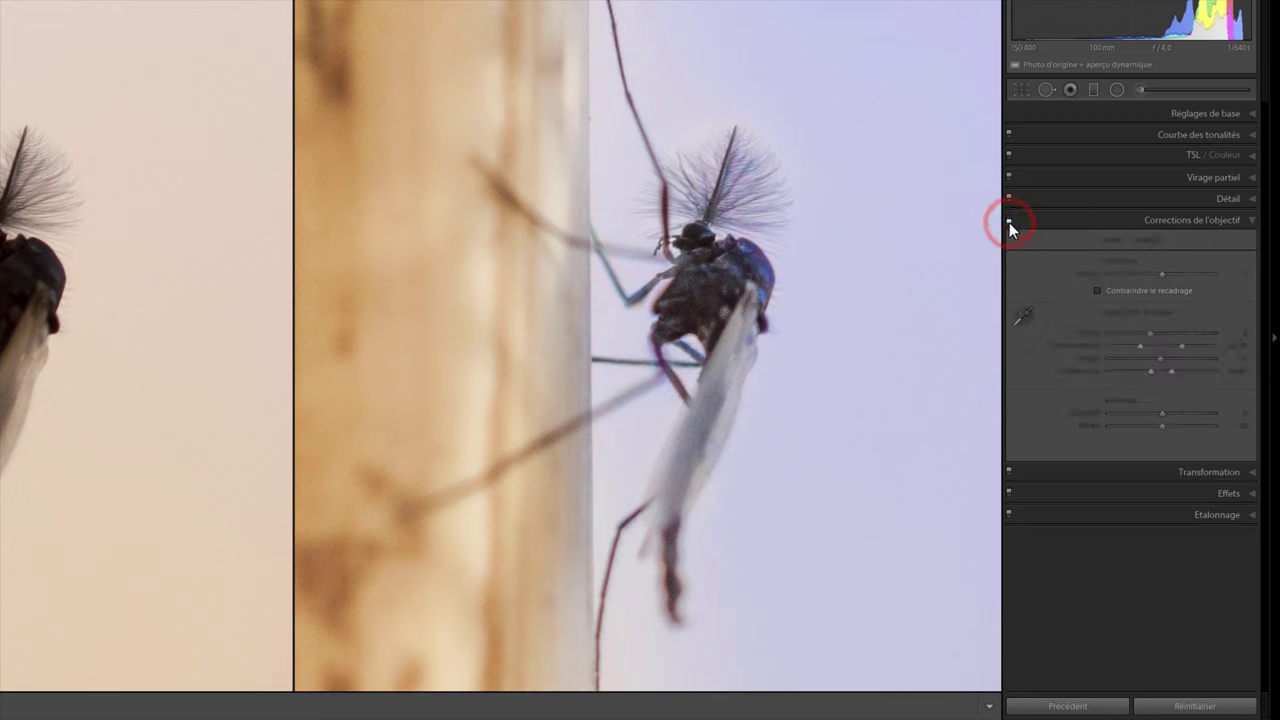
click(1009, 220)
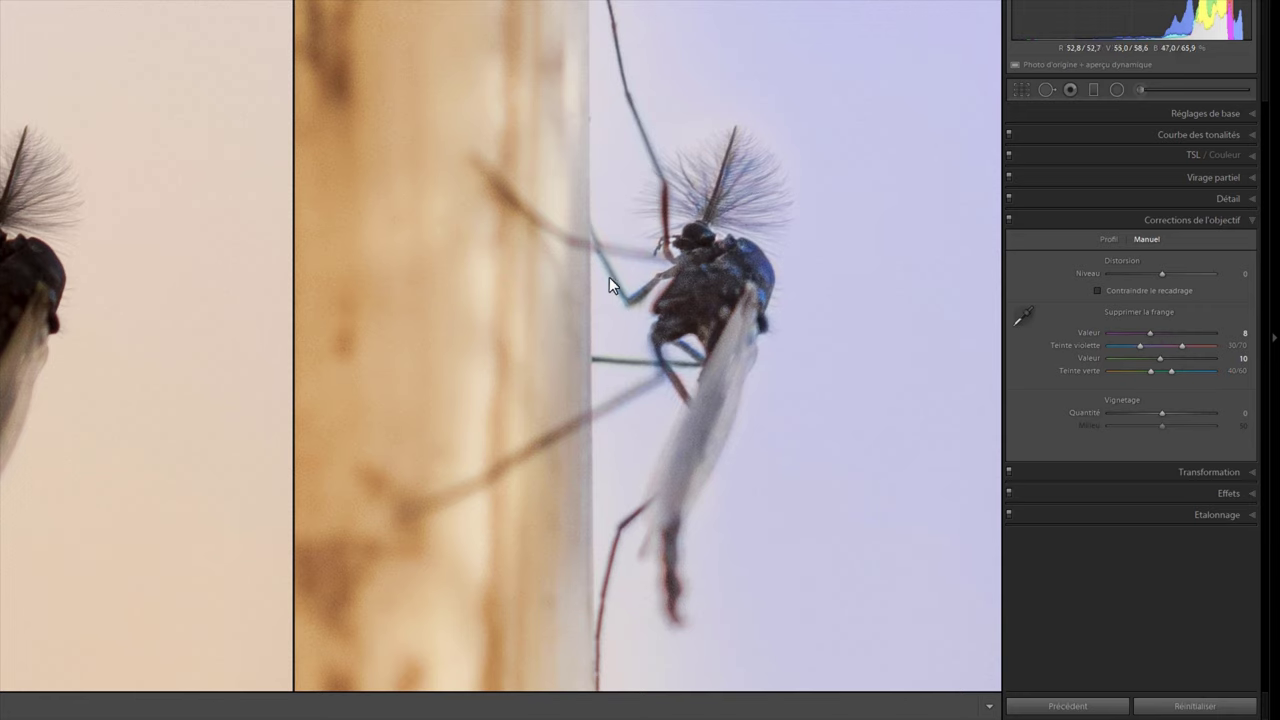
click(1152, 371)
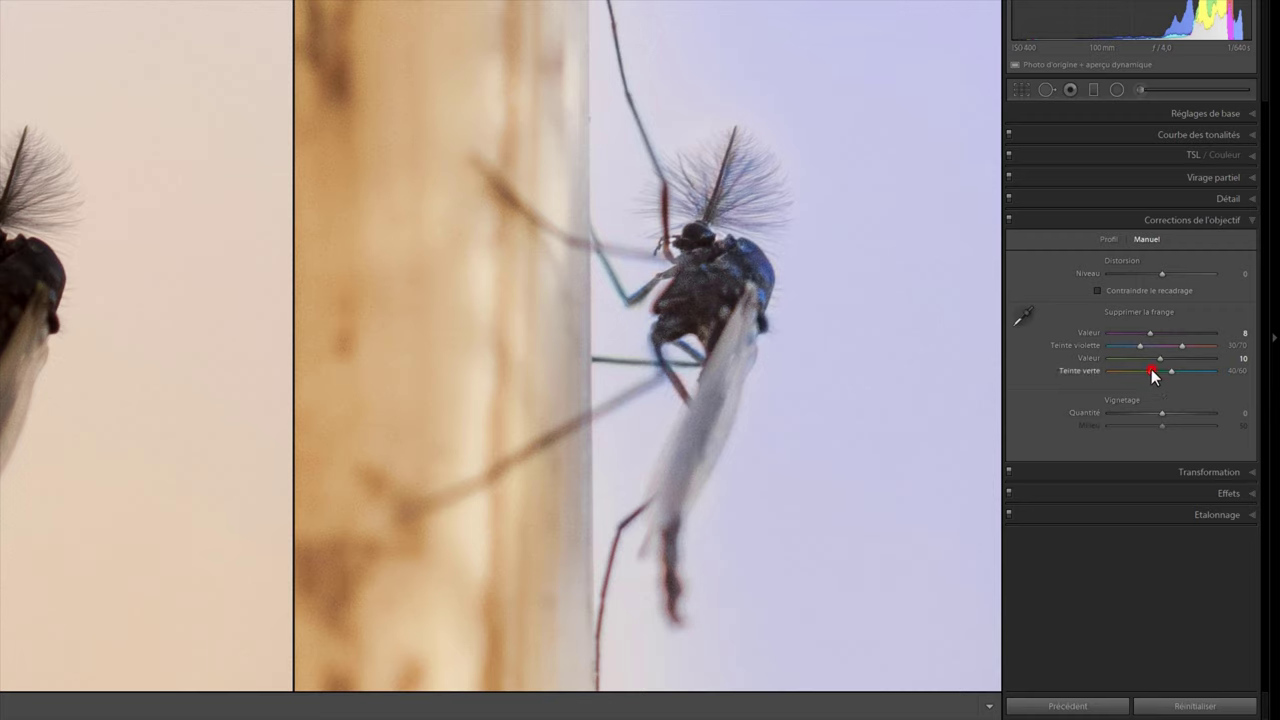
drag(1152, 371, 1148, 373)
drag(1172, 372, 1187, 372)
drag(1201, 371, 1207, 374)
click(1009, 220)
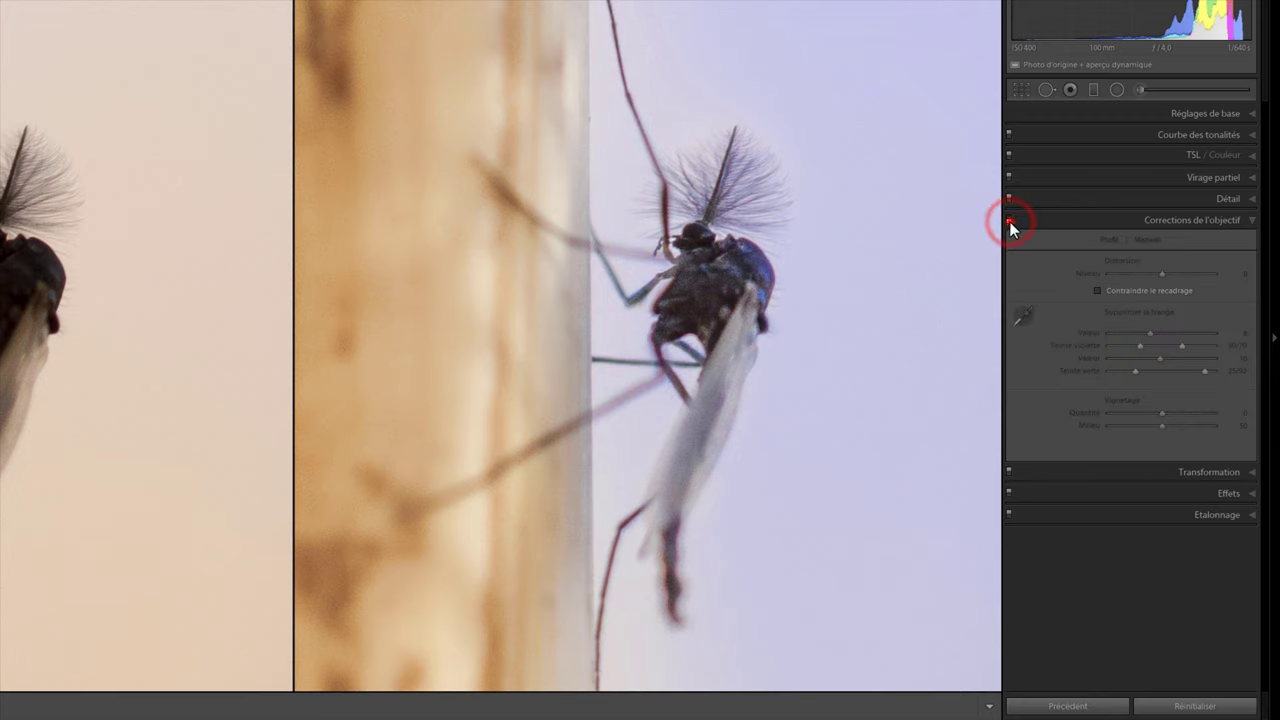
Step: Turn Lens Corrections back on and switch to Lights Out mode for the final before/after review
click(1007, 222)
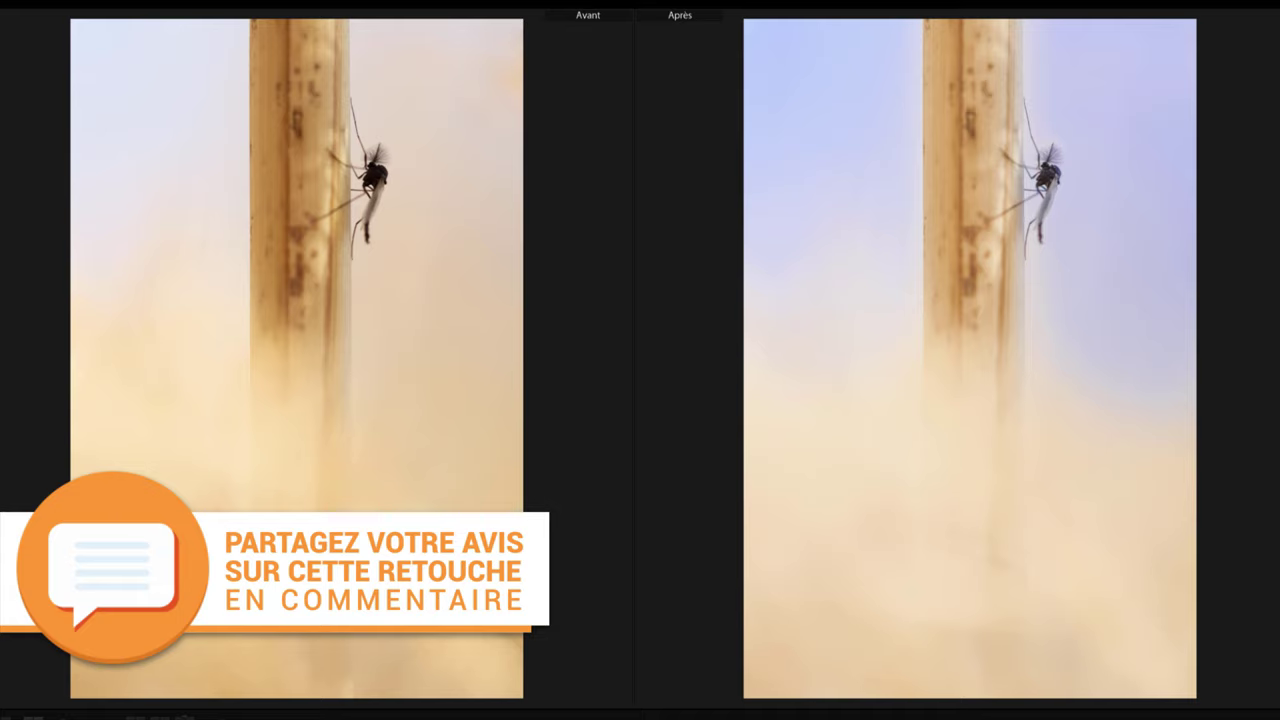
key(l)
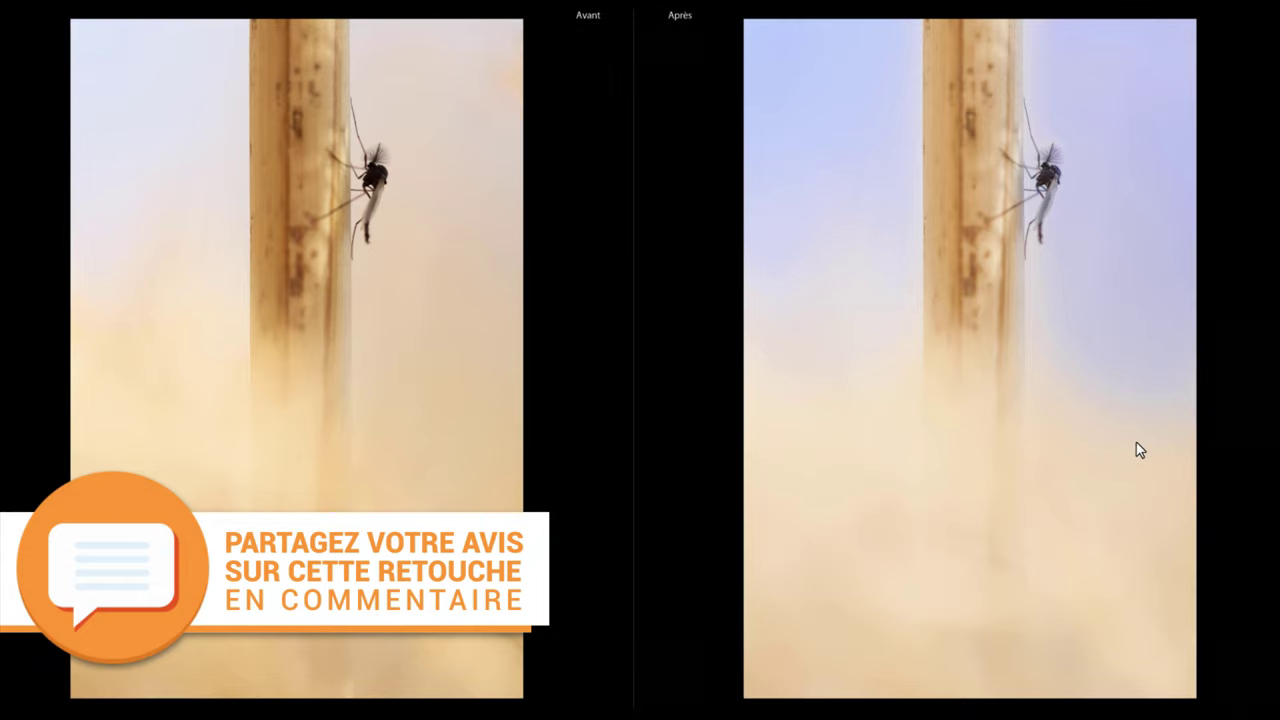